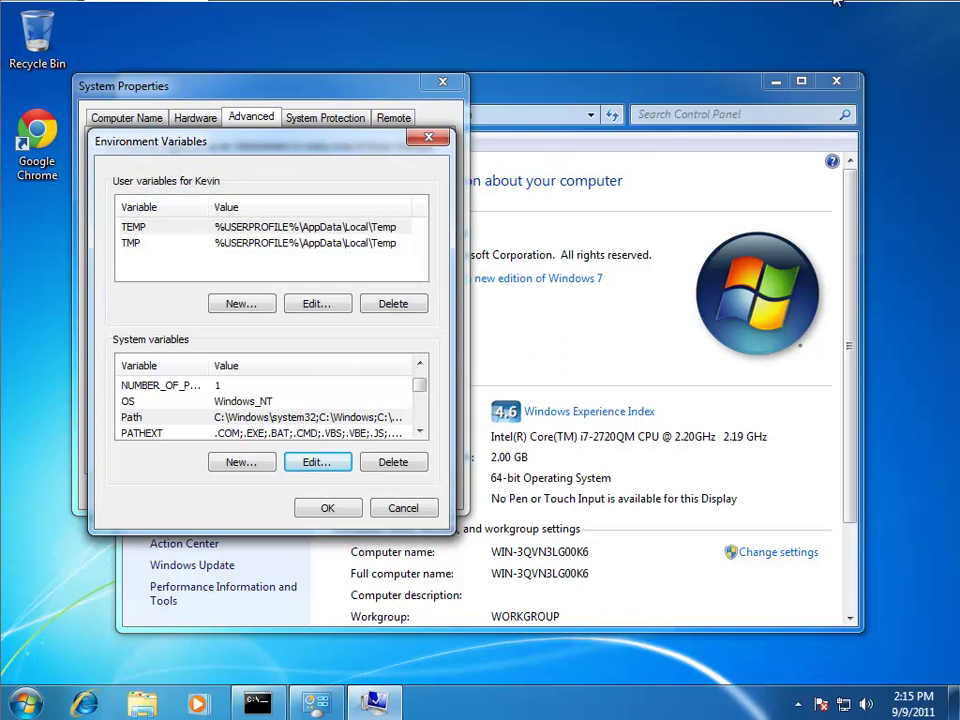
Open a new Notepad document and paste the copied Path variable value into it.
{"action": "left_click", "coordinate": [30, 703]}
{"action": "type", "text": "notepad"}
{"action": "key", "text": "Return"}
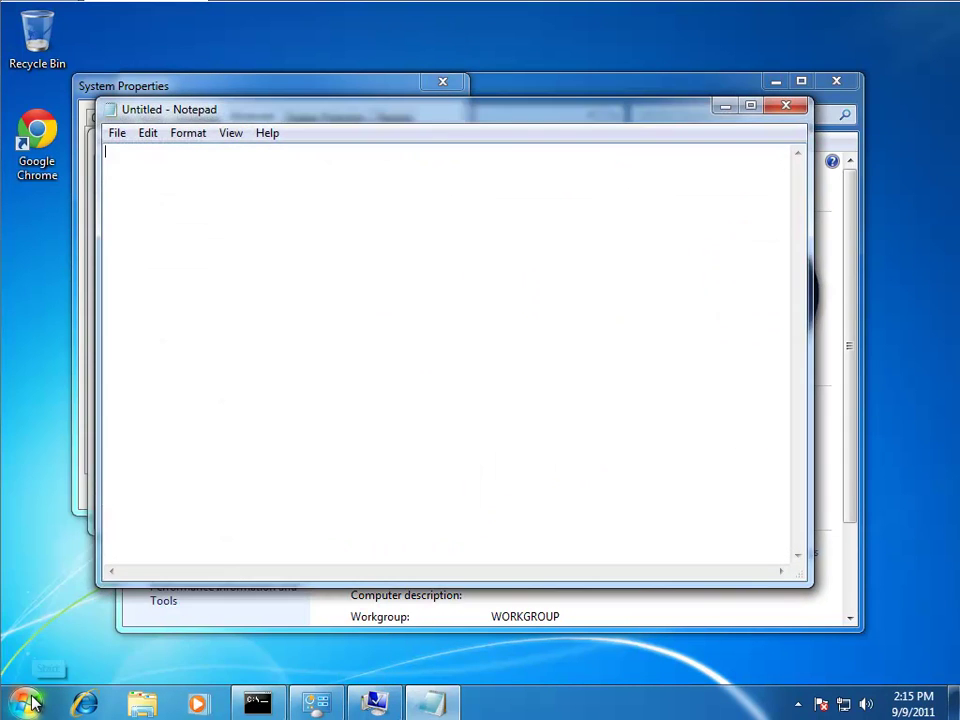
{"action": "right_click", "coordinate": [154, 172]}
{"action": "left_click", "coordinate": [208, 255]}
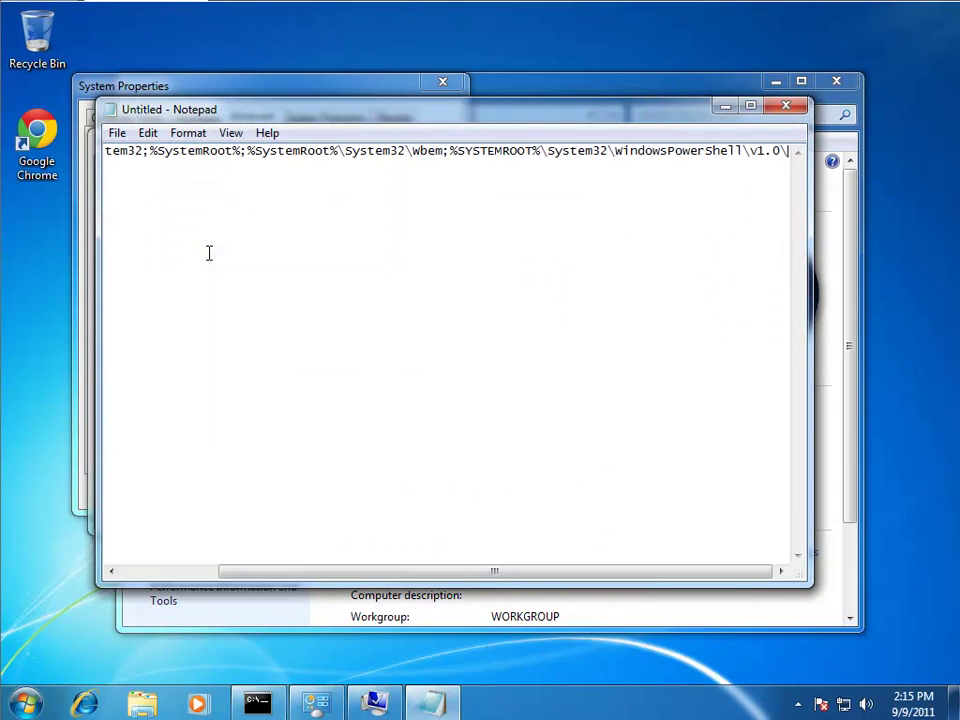
Break the pasted Path value after each semicolon so that every folder entry sits on its own line.
{"action": "key", "text": "Home"}
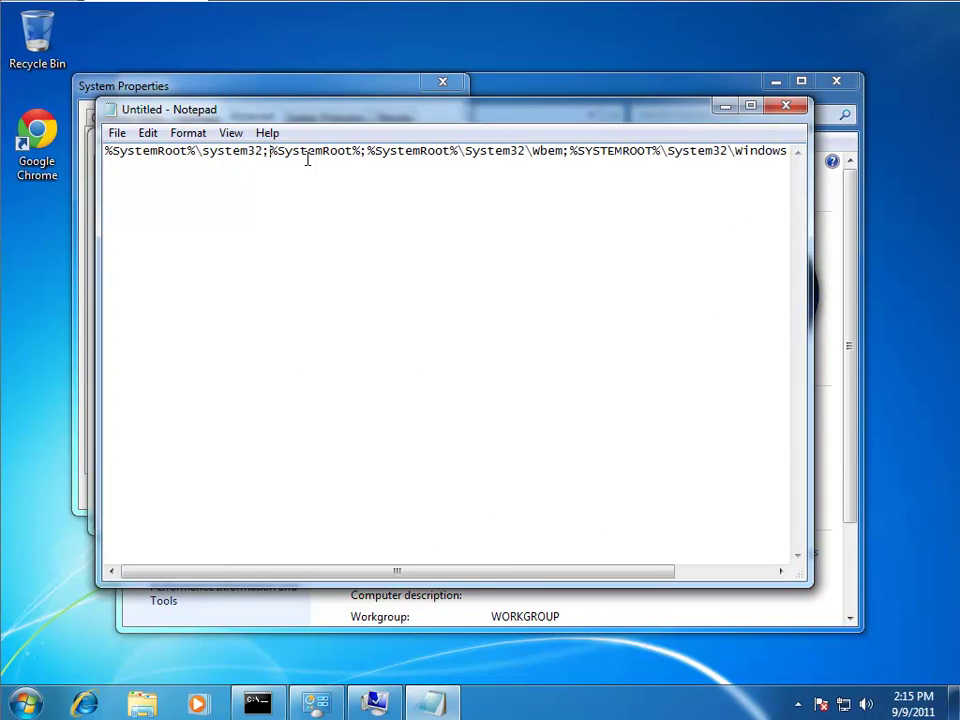
{"action": "left_click", "coordinate": [269, 150]}
{"action": "key", "text": "Return"}
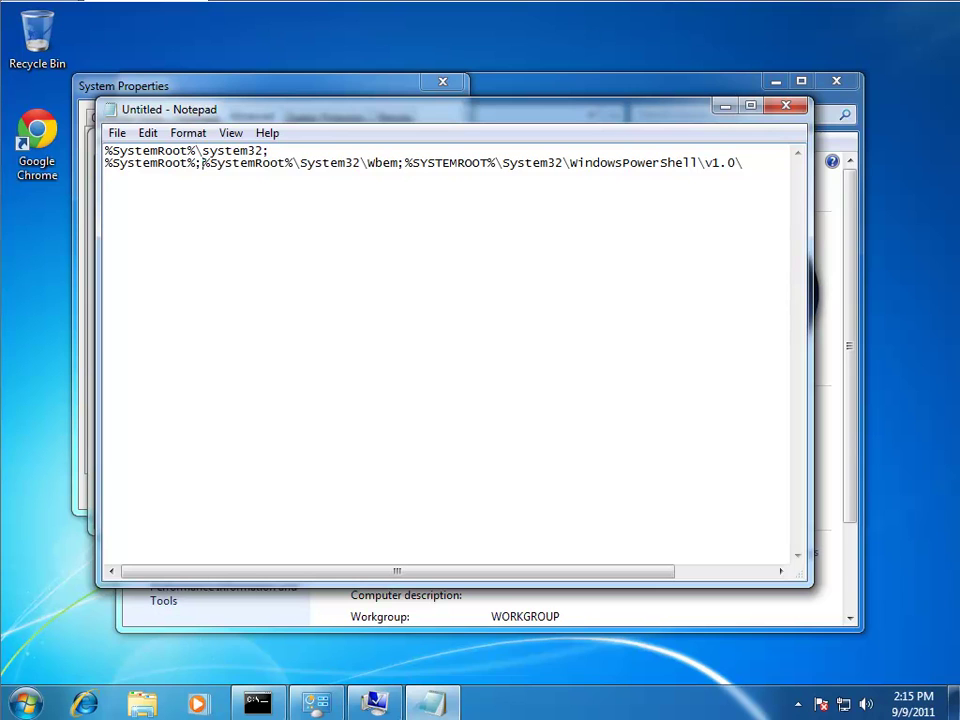
{"action": "key", "text": "Return"}
{"action": "left_click", "coordinate": [305, 174]}
{"action": "key", "text": "Return"}
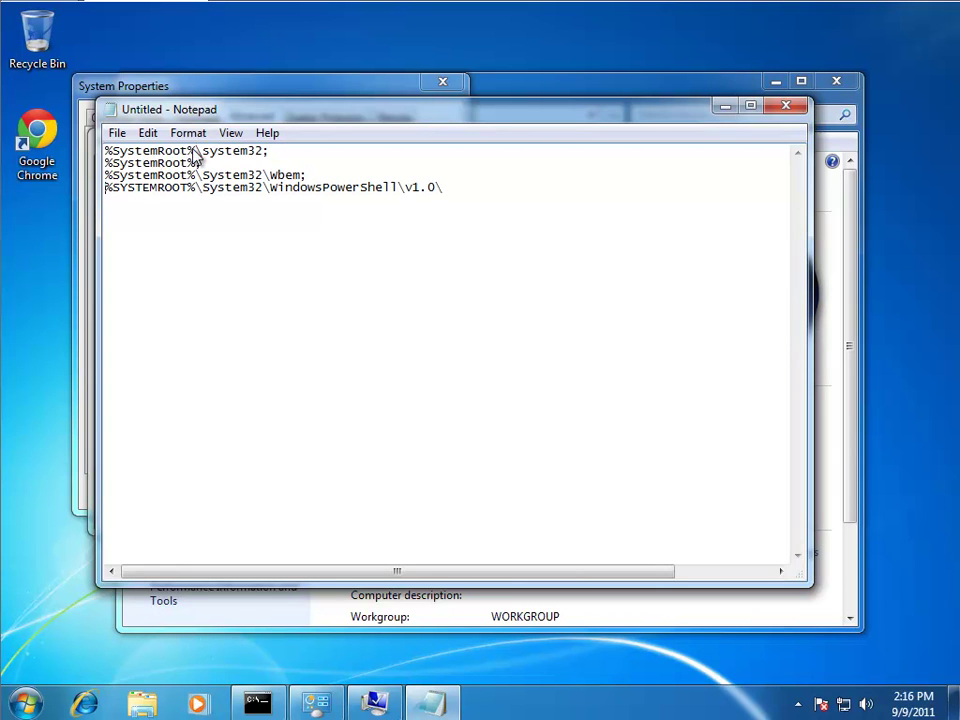
Open the Windows folder on Local Disk (C:) in Windows Explorer.
{"action": "left_click_drag", "start_coordinate": [198, 150], "coordinate": [106, 152]}
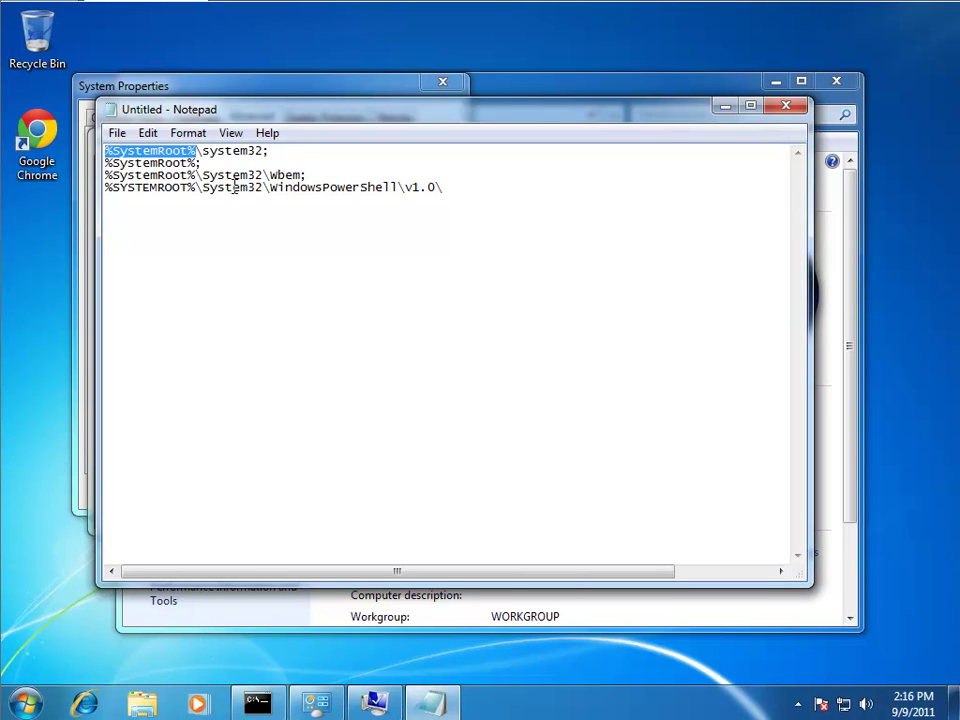
{"action": "left_click", "coordinate": [24, 703]}
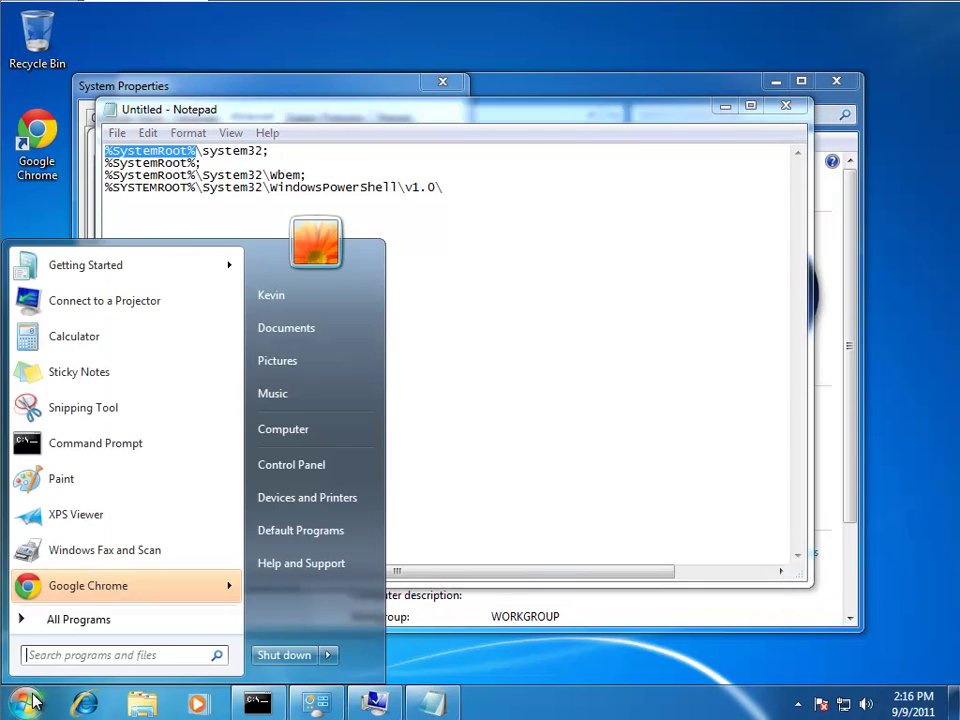
{"action": "left_click", "coordinate": [321, 430]}
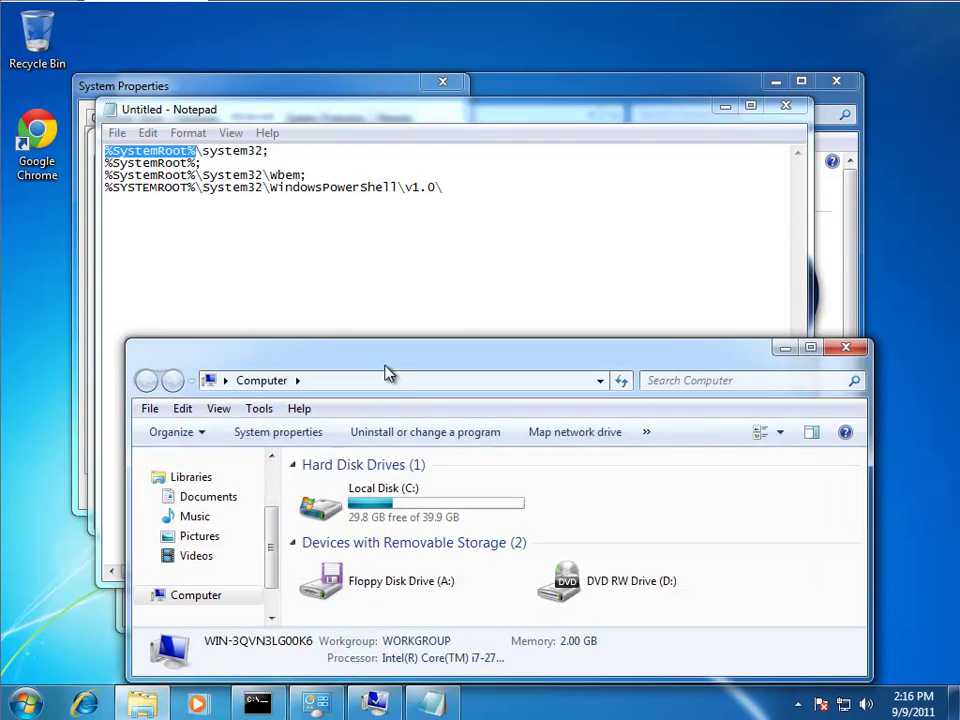
{"action": "left_click_drag", "start_coordinate": [388, 374], "coordinate": [380, 320]}
{"action": "double_click", "coordinate": [375, 429]}
{"action": "double_click", "coordinate": [326, 516]}
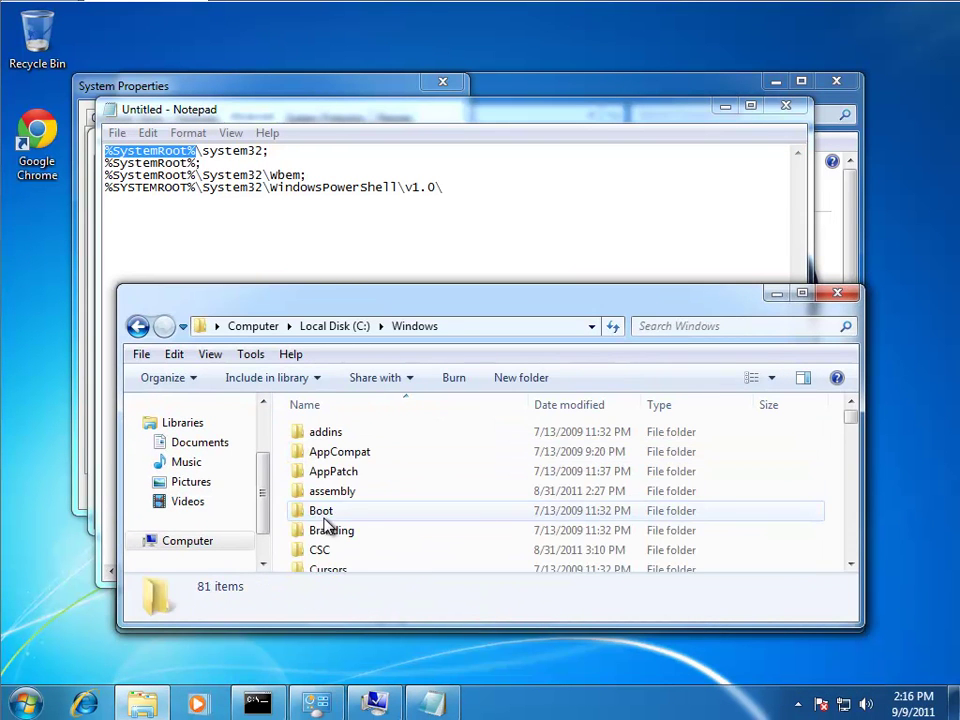
Copy the folder's address and replace every %SystemRoot% in the Notepad list with C:\Windows.
{"action": "left_click", "coordinate": [484, 331]}
{"action": "key", "text": "ctrl+c"}
{"action": "left_click", "coordinate": [179, 152]}
{"action": "left_click_drag", "start_coordinate": [197, 152], "coordinate": [105, 152]}
{"action": "key", "text": "ctrl+v"}
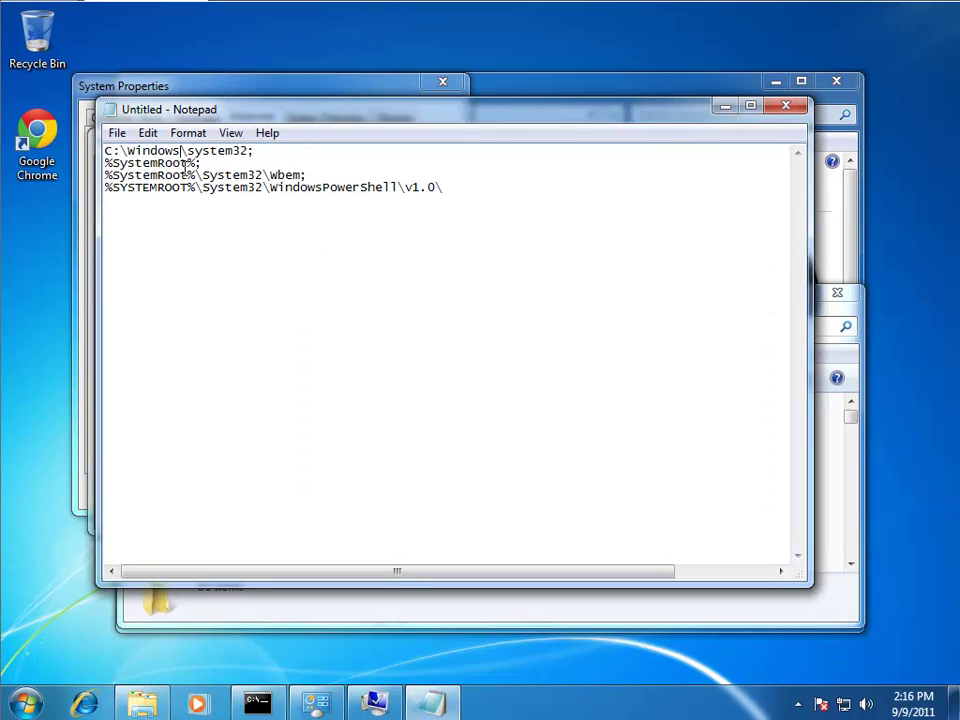
{"action": "left_click_drag", "start_coordinate": [198, 163], "coordinate": [105, 163]}
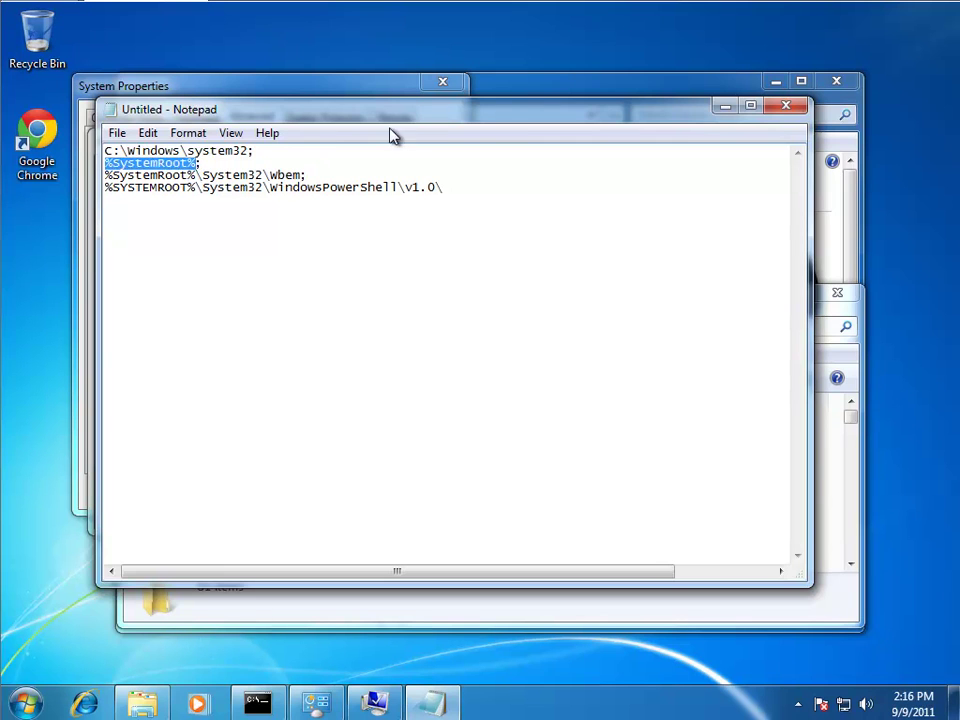
{"action": "key", "text": "ctrl+v"}
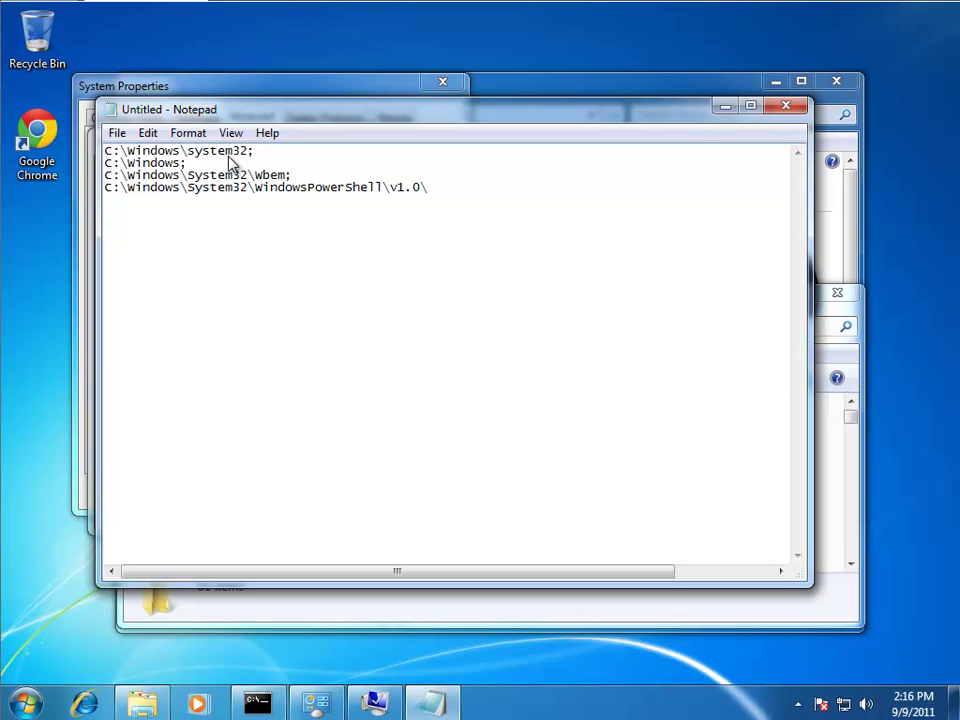
Arrange the Command Prompt and Explorer windows below the Notepad list and locate notepad.exe in the C:\Windows folder.
{"action": "key", "text": "alt+Tab"}
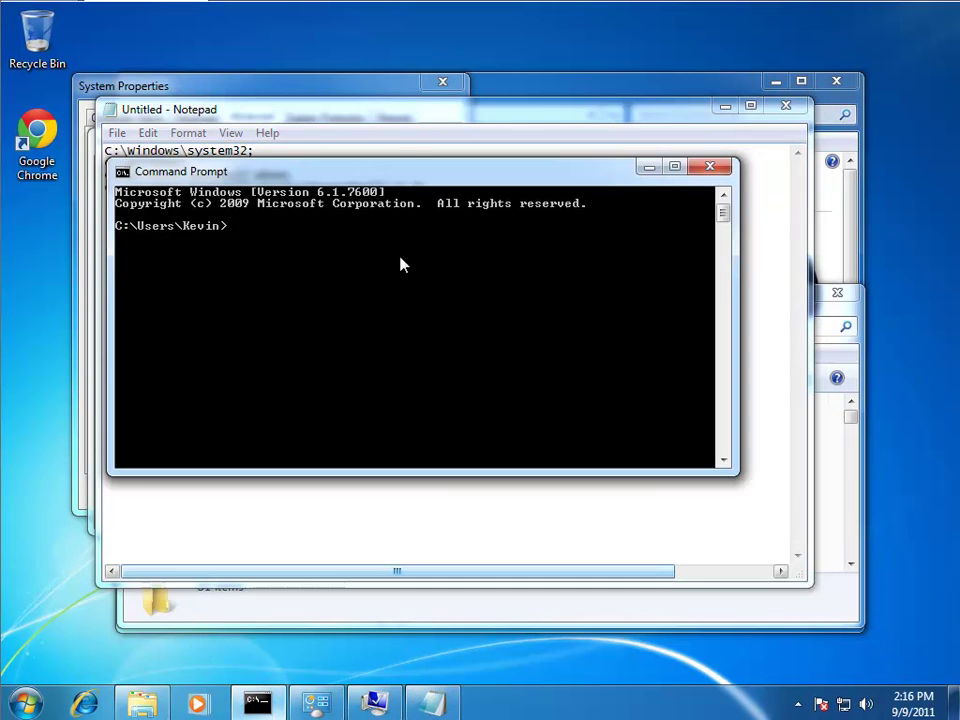
{"action": "left_click_drag", "start_coordinate": [410, 165], "coordinate": [413, 322]}
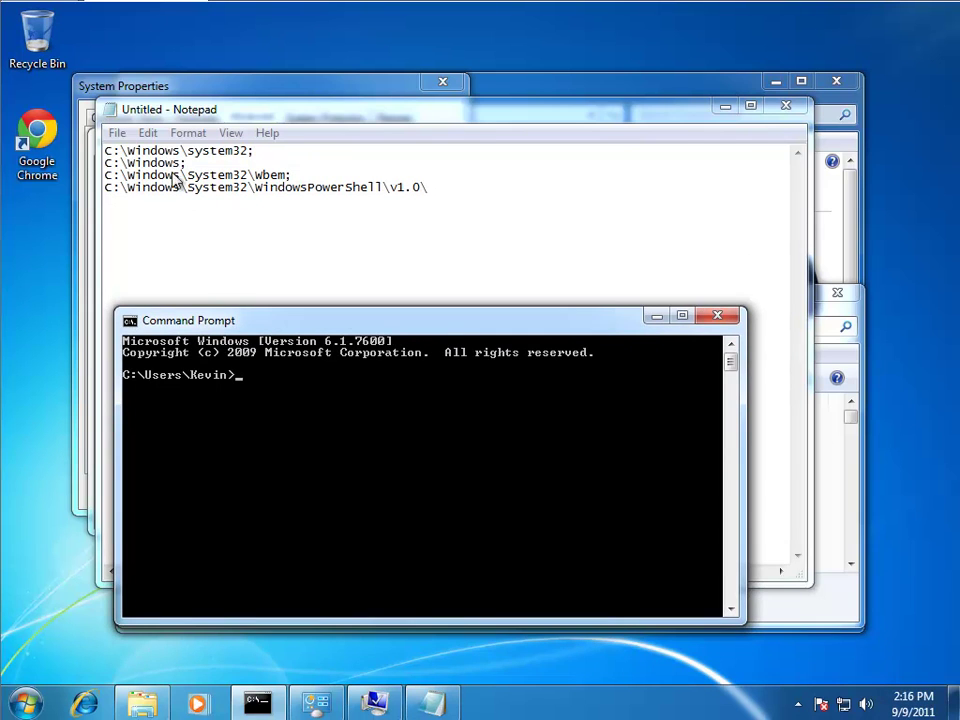
{"action": "left_click", "coordinate": [125, 706]}
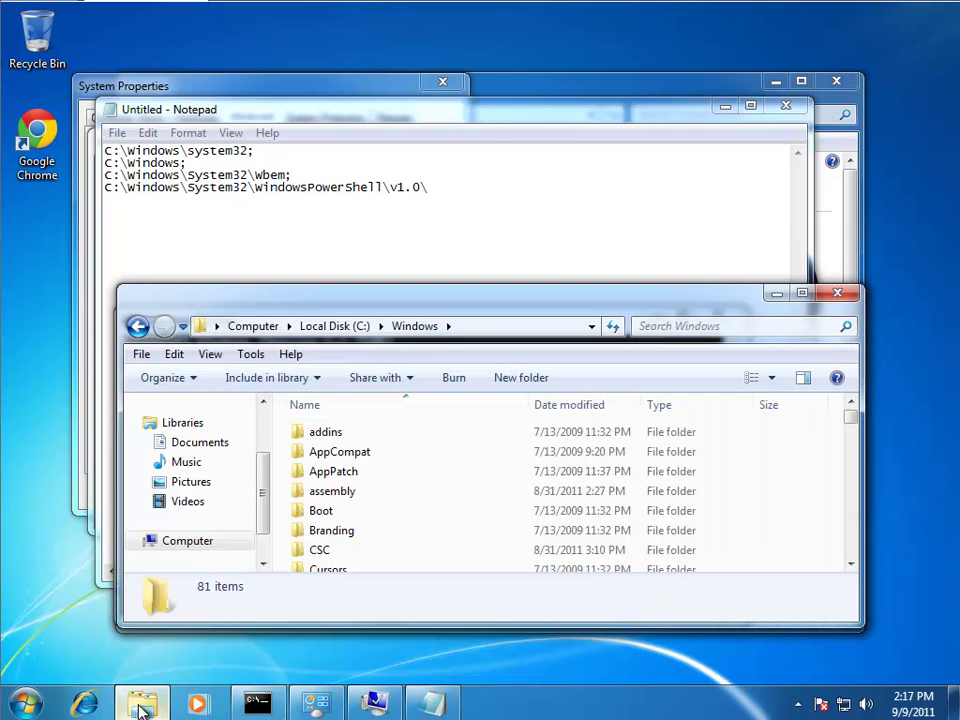
{"action": "left_click_drag", "start_coordinate": [470, 312], "coordinate": [482, 185]}
{"action": "left_click_drag", "start_coordinate": [845, 285], "coordinate": [822, 408]}
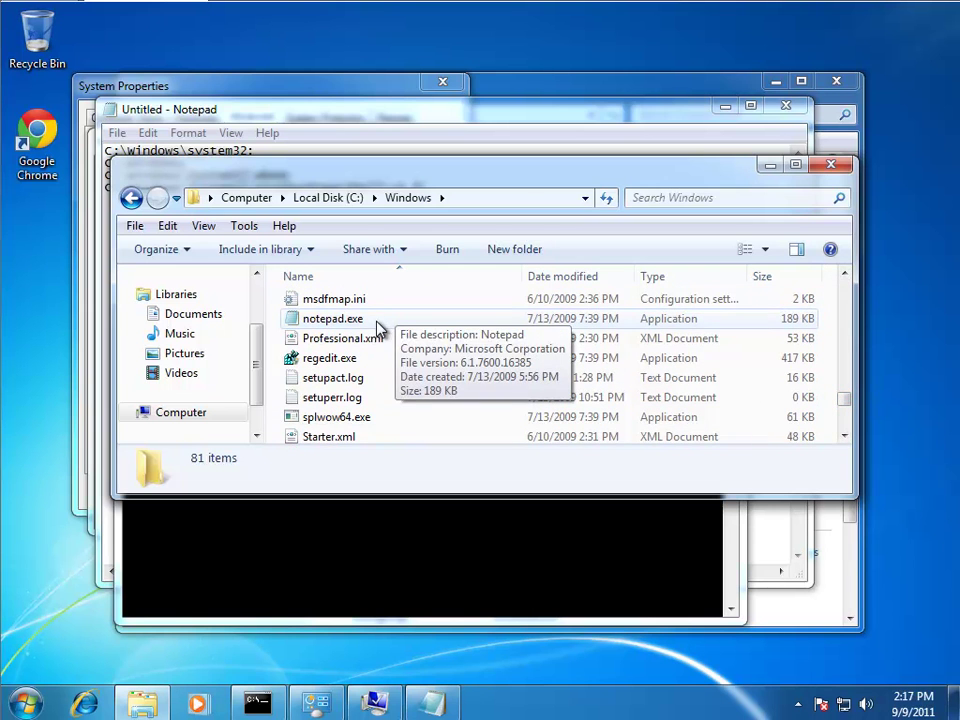
{"action": "left_click_drag", "start_coordinate": [349, 180], "coordinate": [454, 222]}
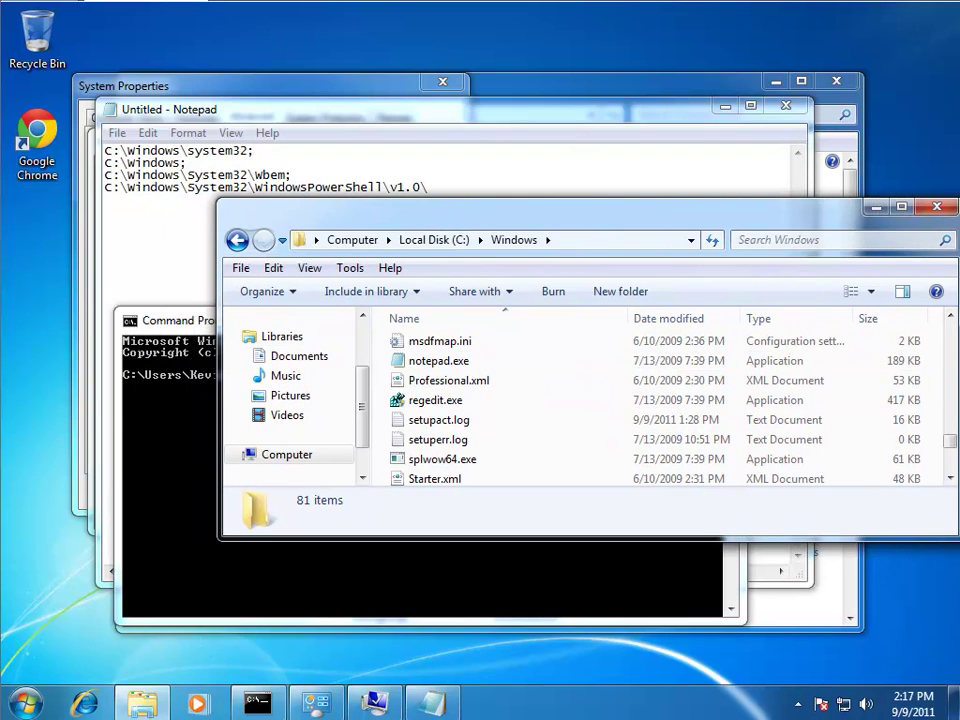
Run notepad.exe from the Command Prompt and close the Notepad window it opens.
{"action": "left_click", "coordinate": [205, 345]}
{"action": "type", "text": "note"}
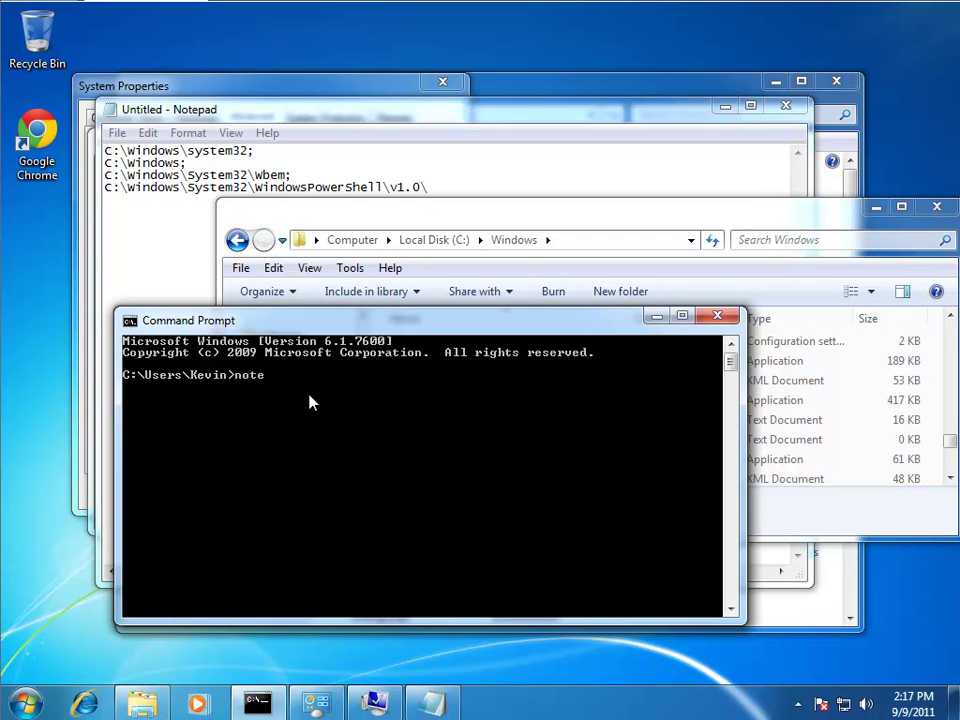
{"action": "type", "text": "pad.exe"}
{"action": "key", "text": "Return"}
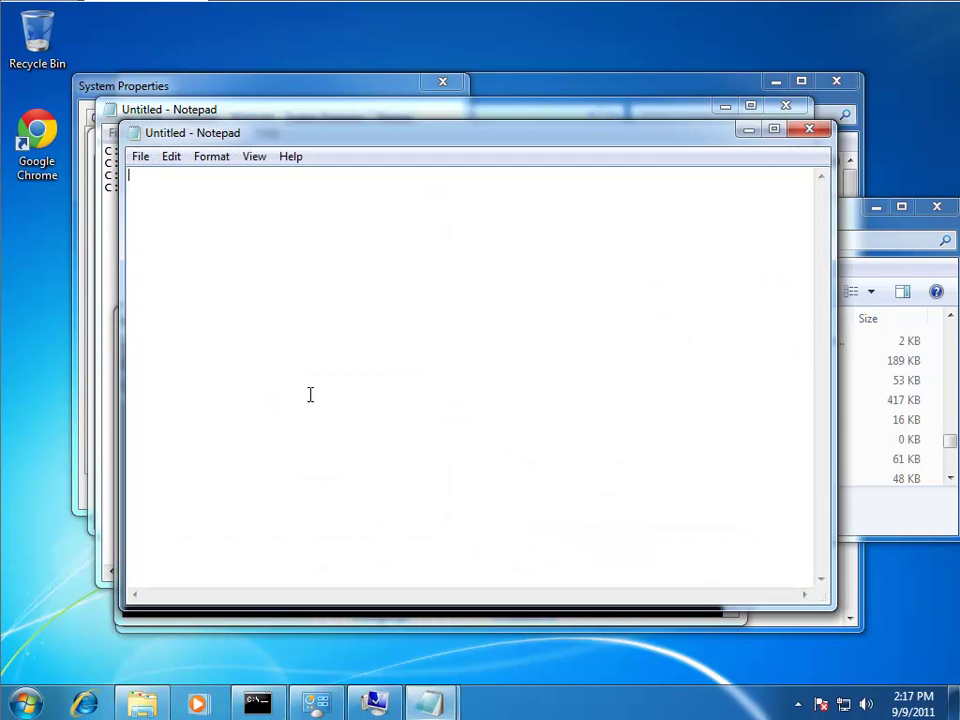
{"action": "left_click", "coordinate": [808, 131]}
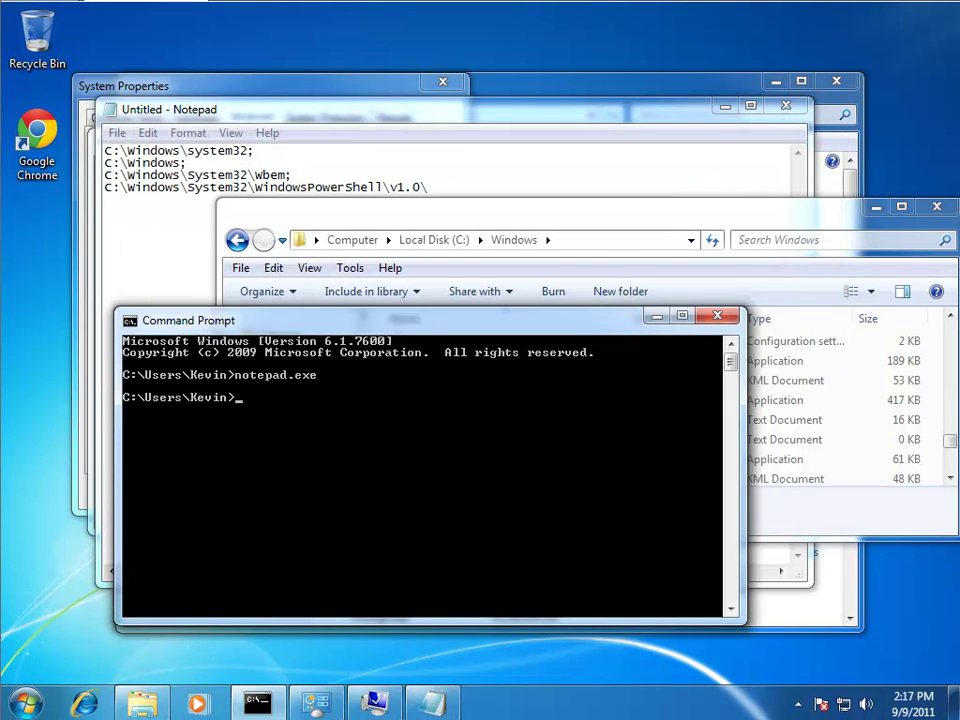
Copy the target path from the properties of the Google Chrome desktop shortcut and close the properties.
{"action": "right_click", "coordinate": [39, 136]}
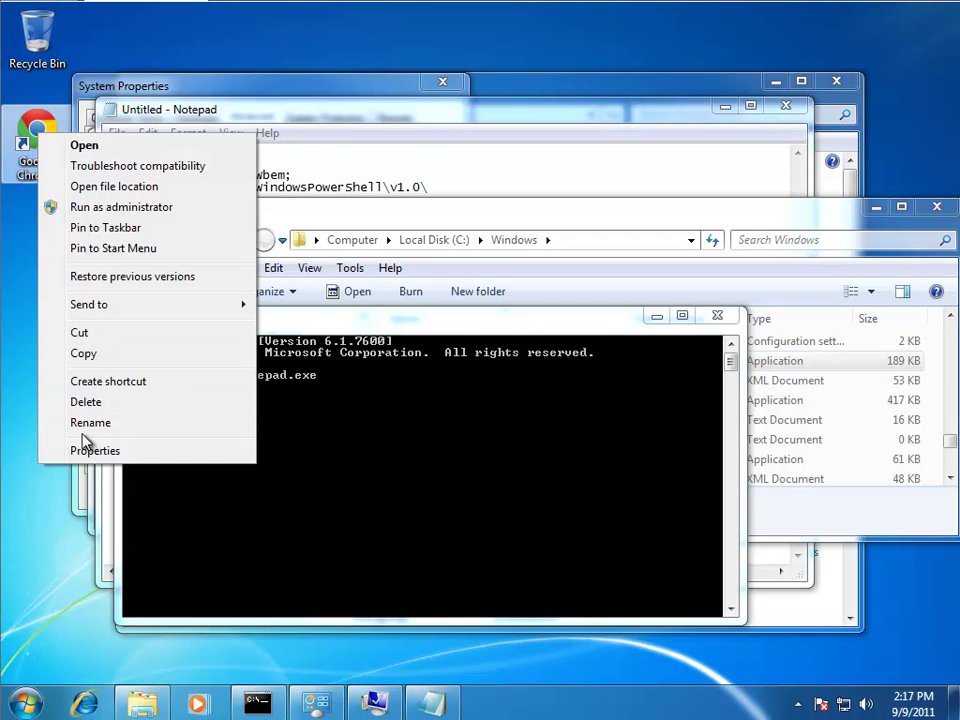
{"action": "left_click", "coordinate": [92, 451]}
{"action": "right_click", "coordinate": [214, 320]}
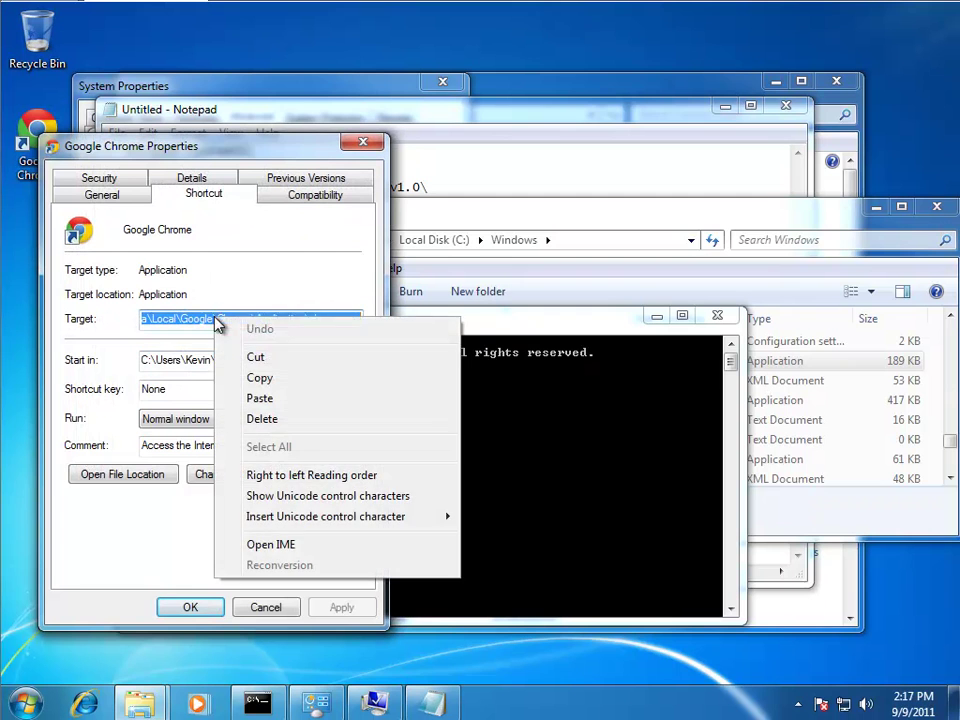
{"action": "left_click", "coordinate": [262, 377]}
{"action": "left_click", "coordinate": [363, 142]}
Paste the Chrome path on a separate line below the Notepad list and select its folder part before chrome.exe.
{"action": "left_click", "coordinate": [360, 150]}
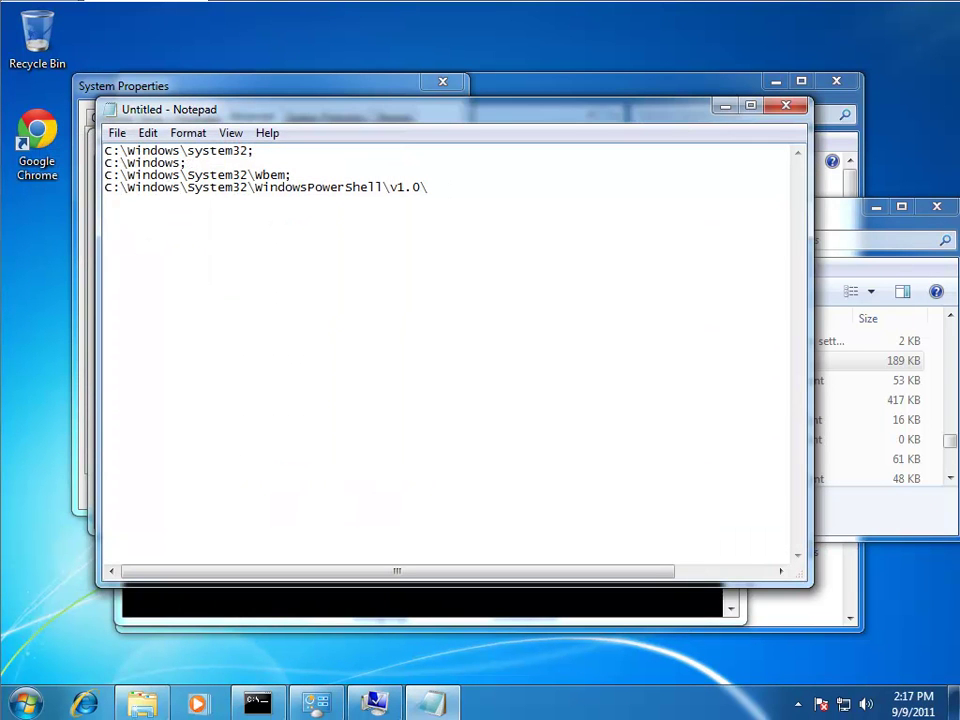
{"action": "key", "text": "Return"}
{"action": "key", "text": "ctrl+v"}
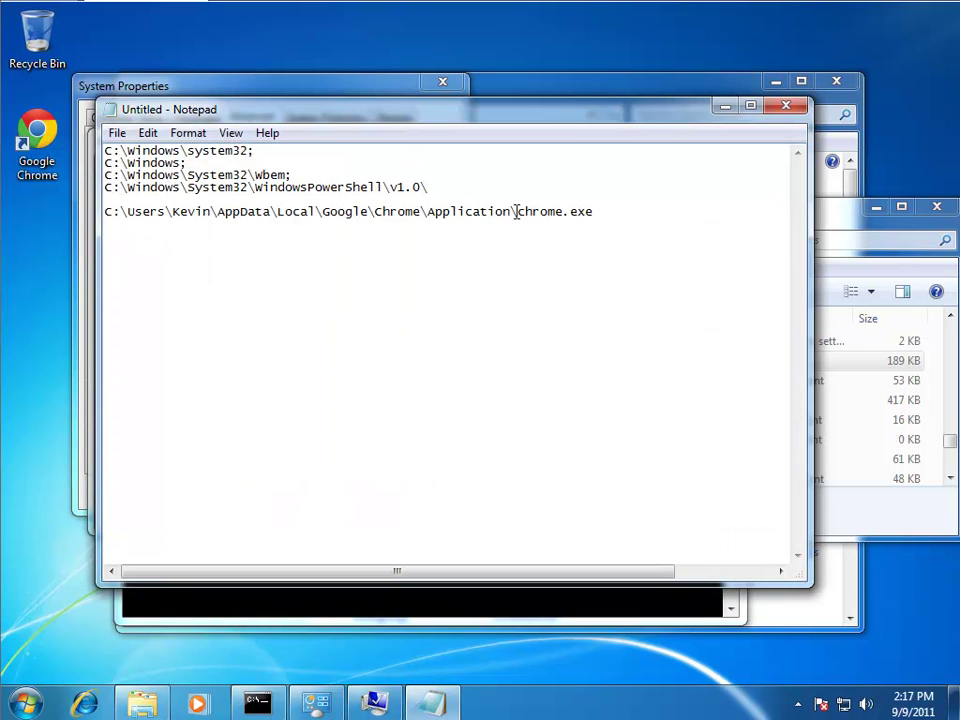
{"action": "left_click_drag", "start_coordinate": [516, 212], "coordinate": [100, 215]}
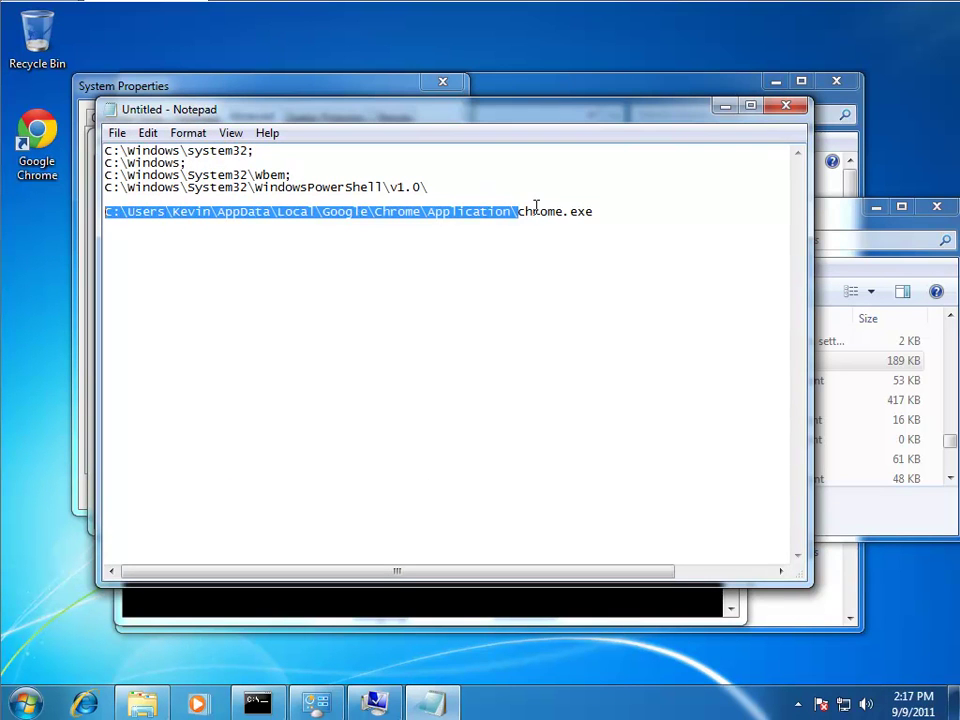
Try to run chrome.exe from the Command Prompt.
{"action": "left_click", "coordinate": [420, 610]}
{"action": "type", "text": "chrome.exe"}
{"action": "key", "text": "Return"}
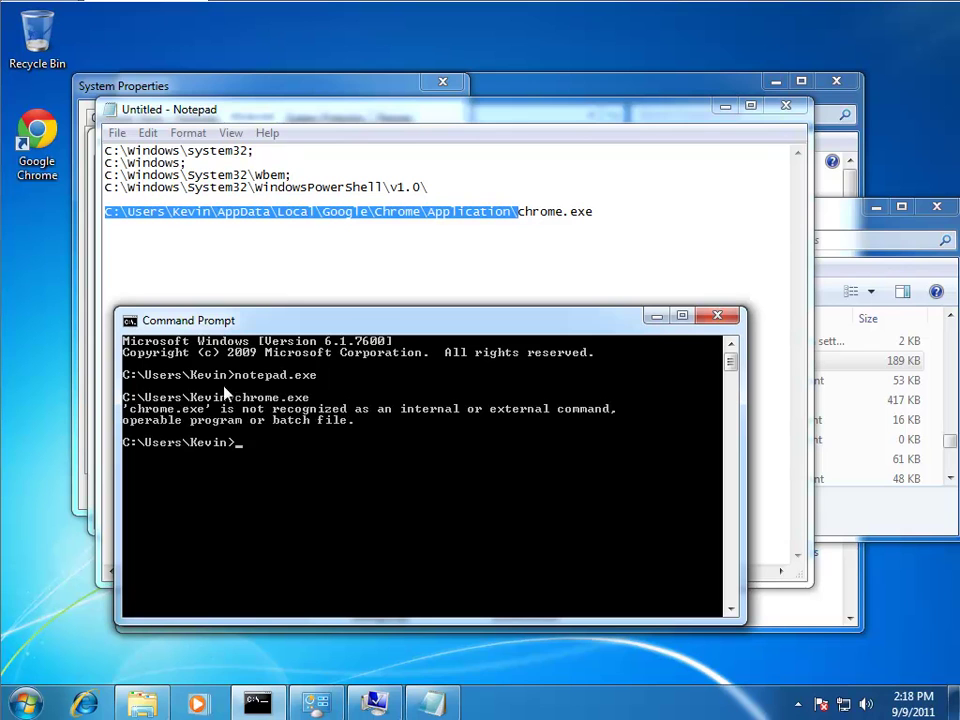
Copy the folder part of the Chrome path in Notepad, up to Application\ and without chrome.exe.
{"action": "left_click_drag", "start_coordinate": [471, 186], "coordinate": [100, 110]}
{"action": "left_click", "coordinate": [481, 200]}
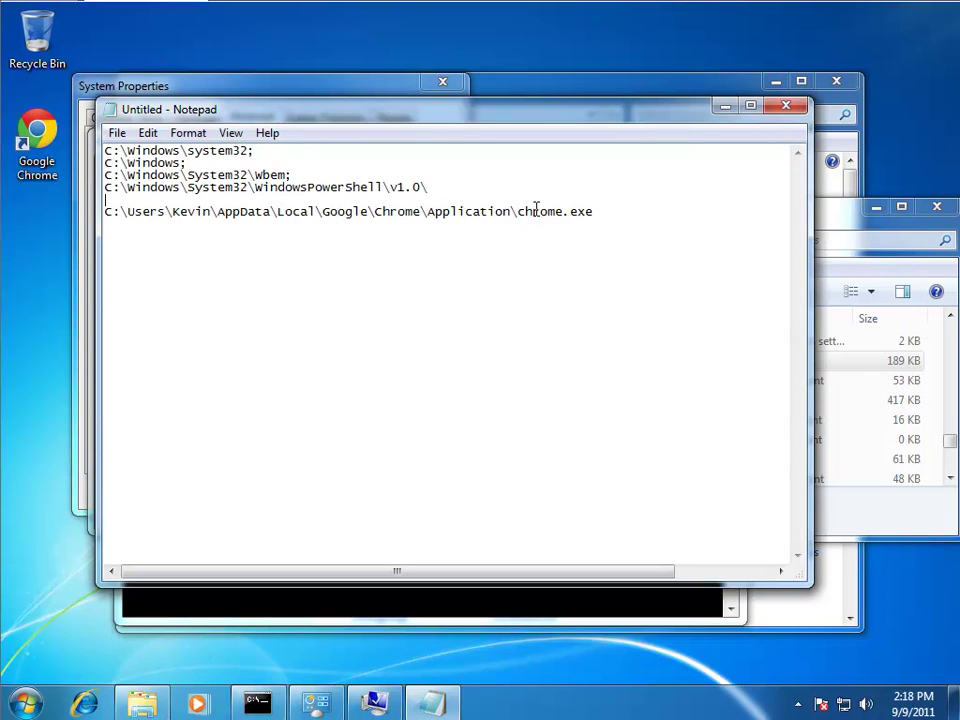
{"action": "left_click_drag", "start_coordinate": [518, 211], "coordinate": [103, 213]}
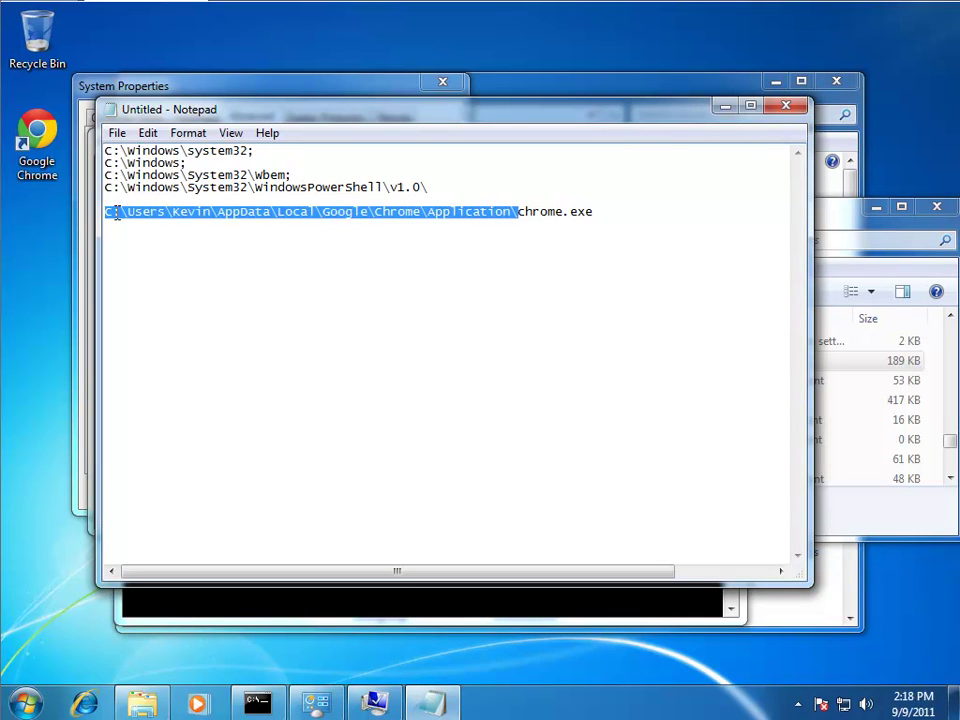
{"action": "right_click", "coordinate": [117, 212]}
{"action": "left_click", "coordinate": [180, 277]}
Minimize the Notepad and System windows to uncover the Environment Variables dialog.
{"action": "left_click", "coordinate": [382, 705]}
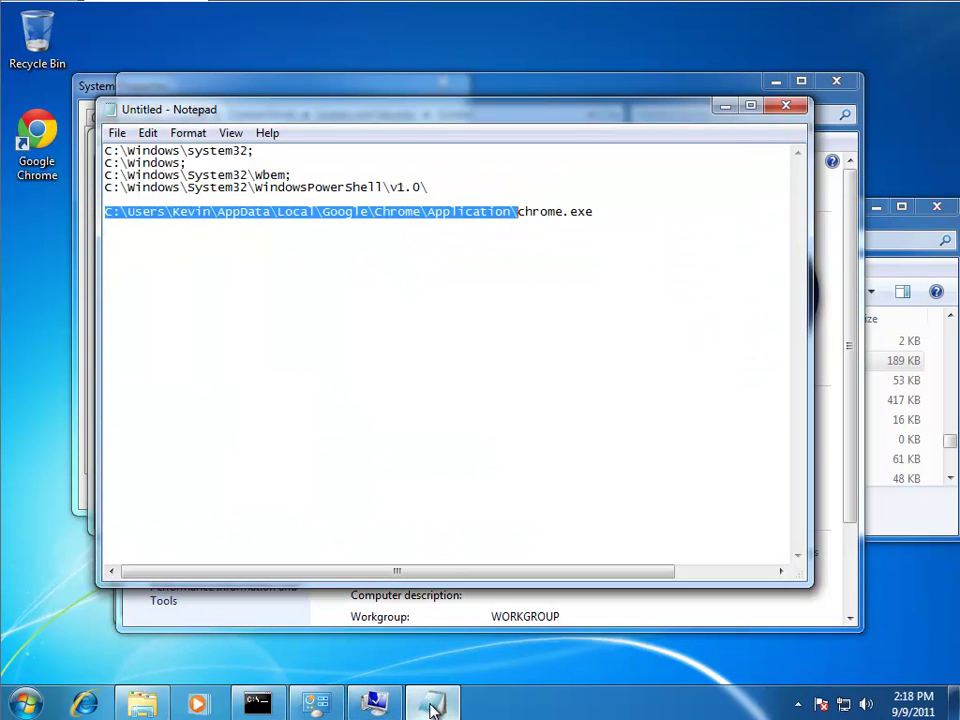
{"action": "left_click", "coordinate": [428, 704]}
{"action": "left_click", "coordinate": [726, 112]}
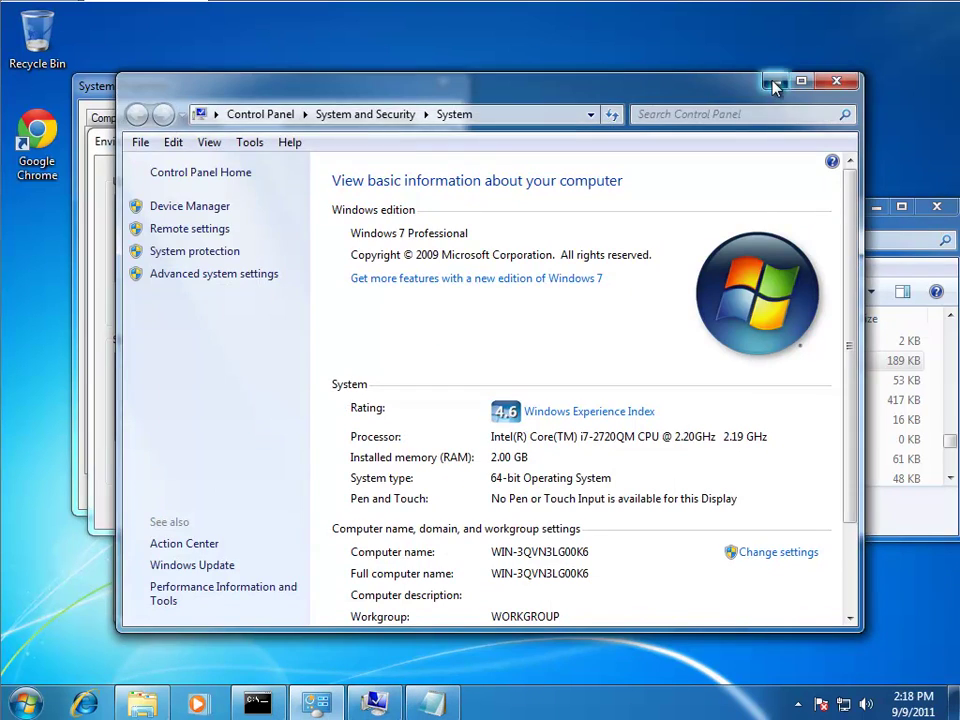
{"action": "left_click", "coordinate": [777, 81]}
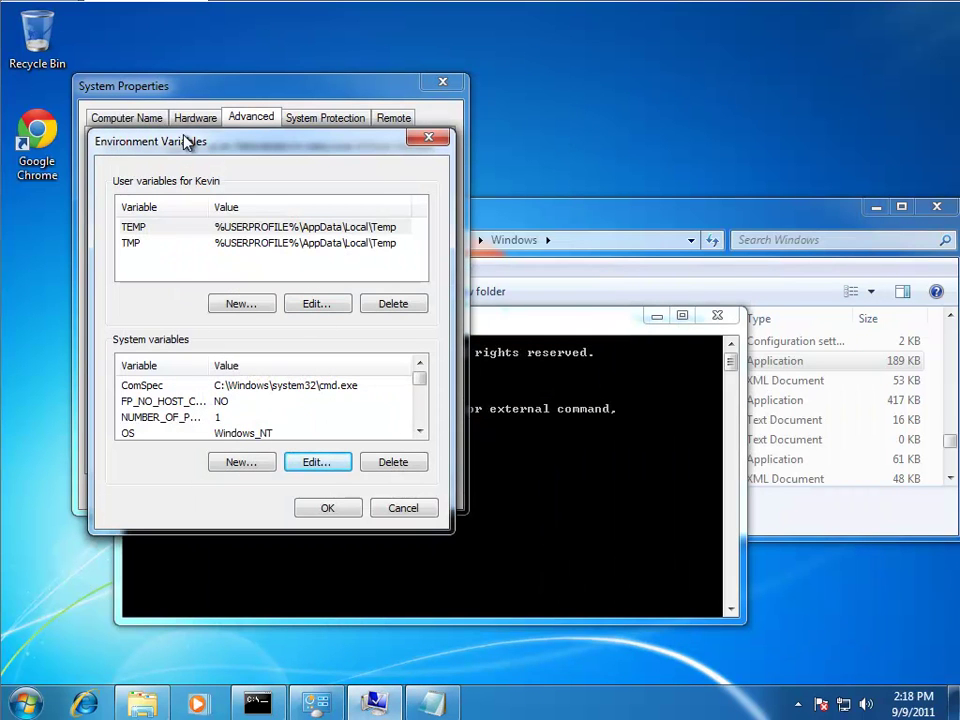
Append a semicolon and the copied Chrome Application folder to the system Path variable's value and save the environment variables.
{"action": "left_click", "coordinate": [199, 400]}
{"action": "scroll", "coordinate": [278, 416], "scroll_direction": "down", "scroll_amount": 2}
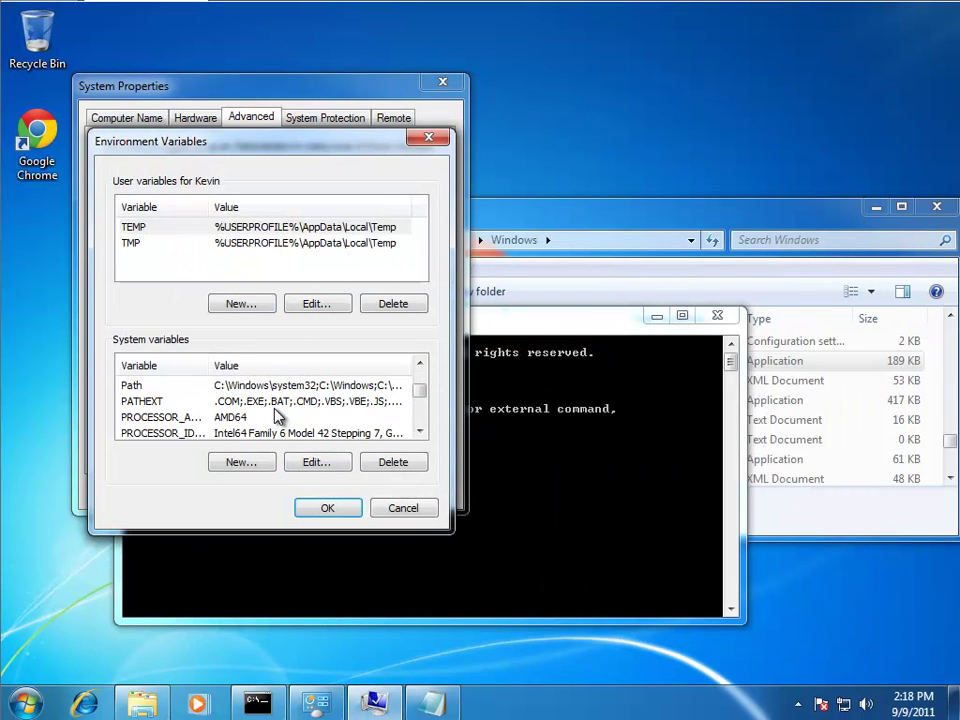
{"action": "left_click", "coordinate": [290, 386]}
{"action": "left_click", "coordinate": [316, 462]}
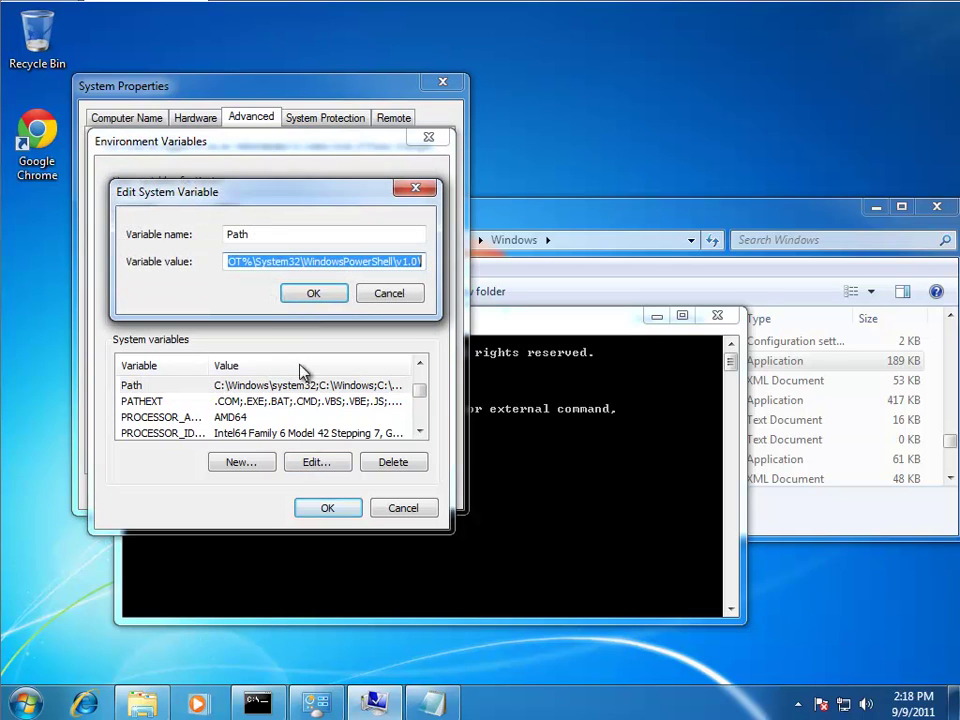
{"action": "left_click", "coordinate": [284, 264]}
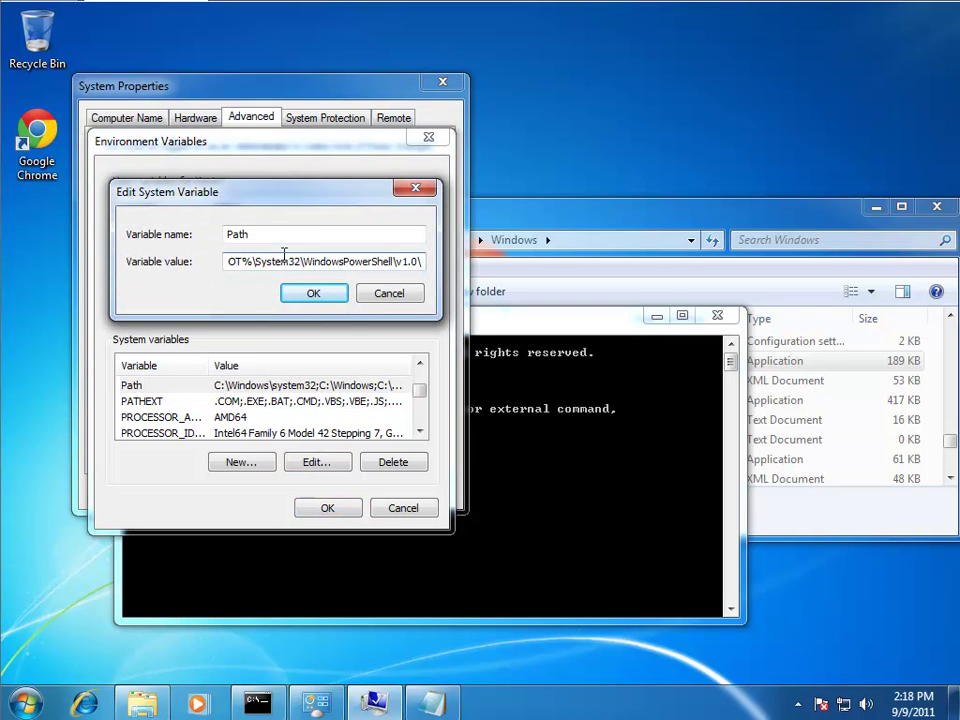
{"action": "type", "text": ";"}
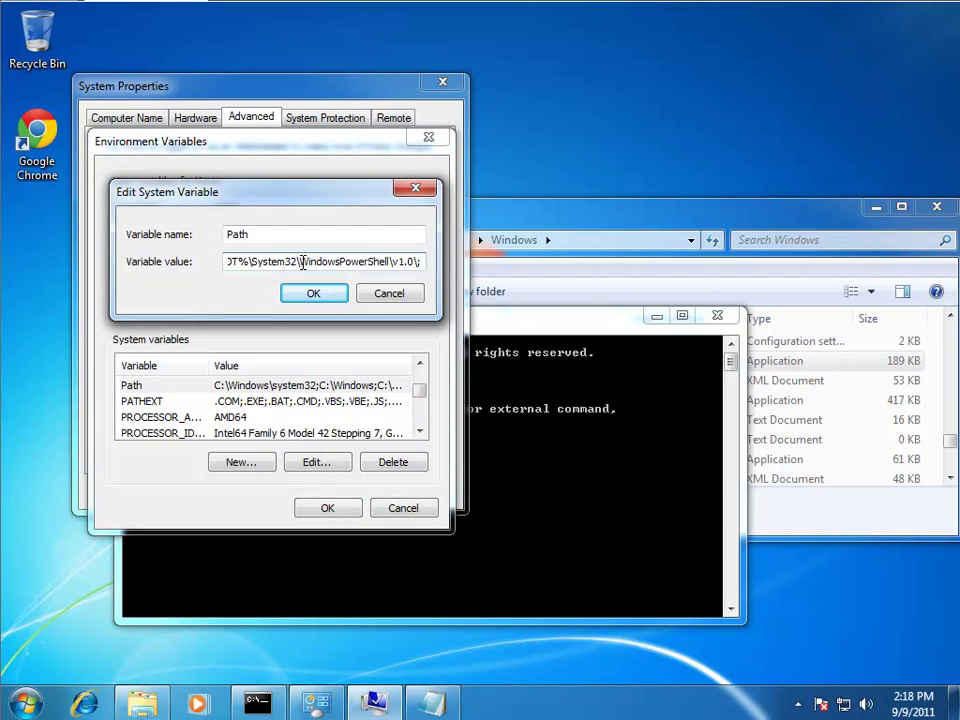
{"action": "key", "text": "ctrl+v"}
{"action": "left_click", "coordinate": [313, 293]}
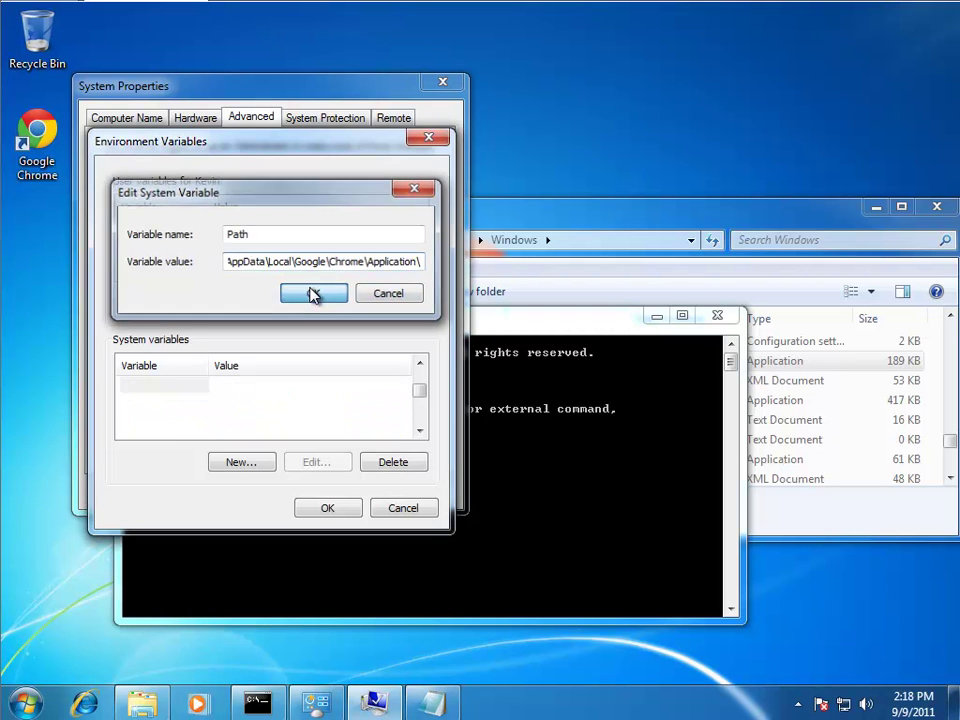
{"action": "left_click", "coordinate": [323, 509]}
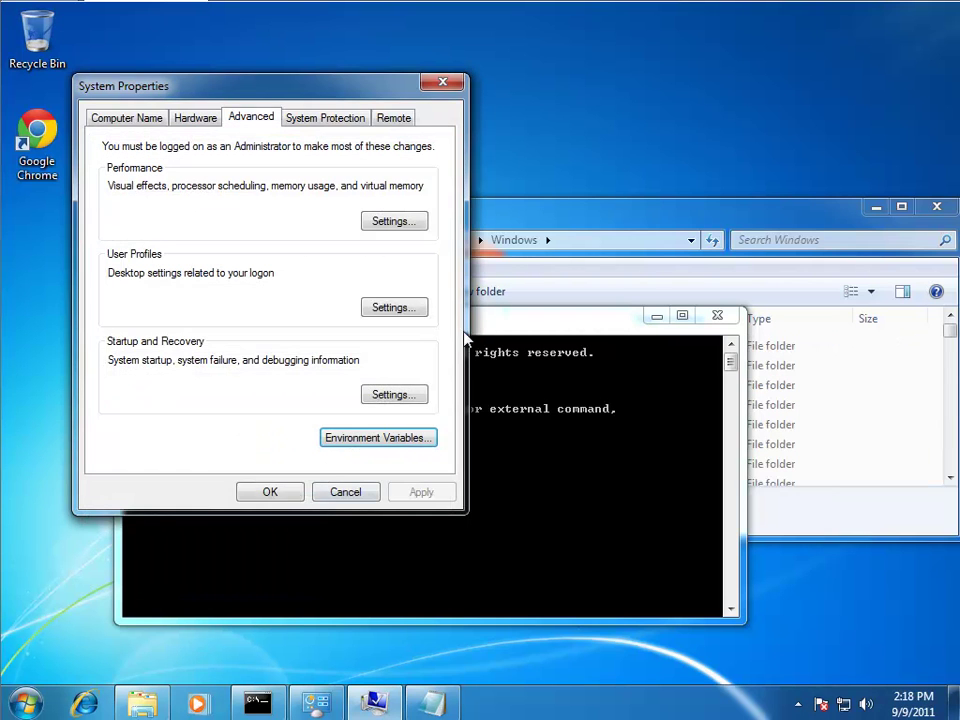
Close the open Command Prompt window and start a new Command Prompt session.
{"action": "left_click", "coordinate": [500, 334]}
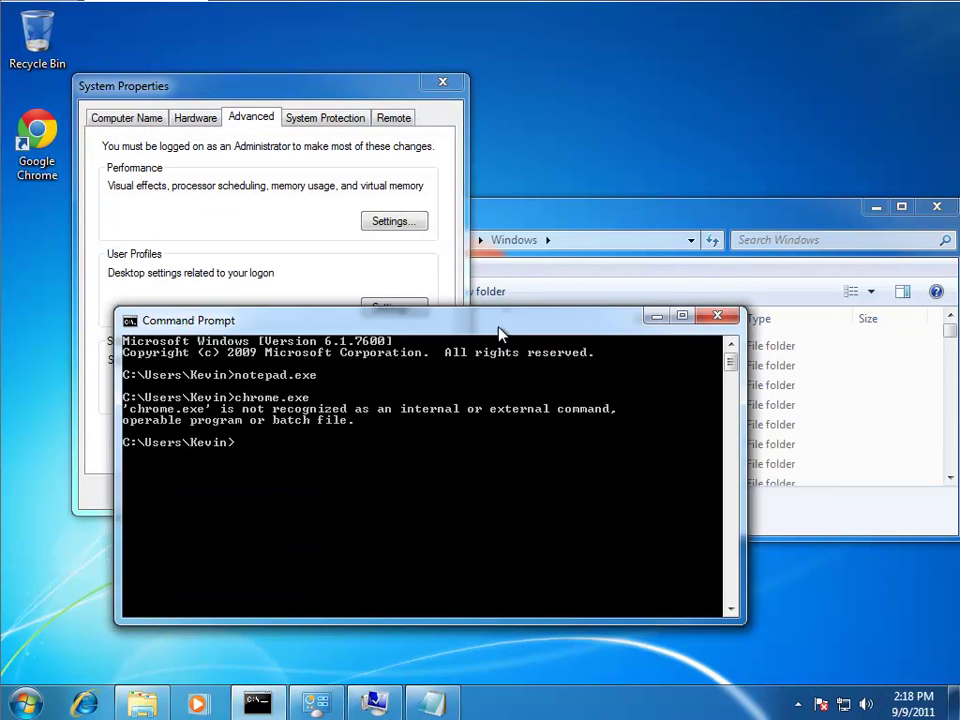
{"action": "left_click", "coordinate": [717, 316]}
{"action": "left_click", "coordinate": [30, 705]}
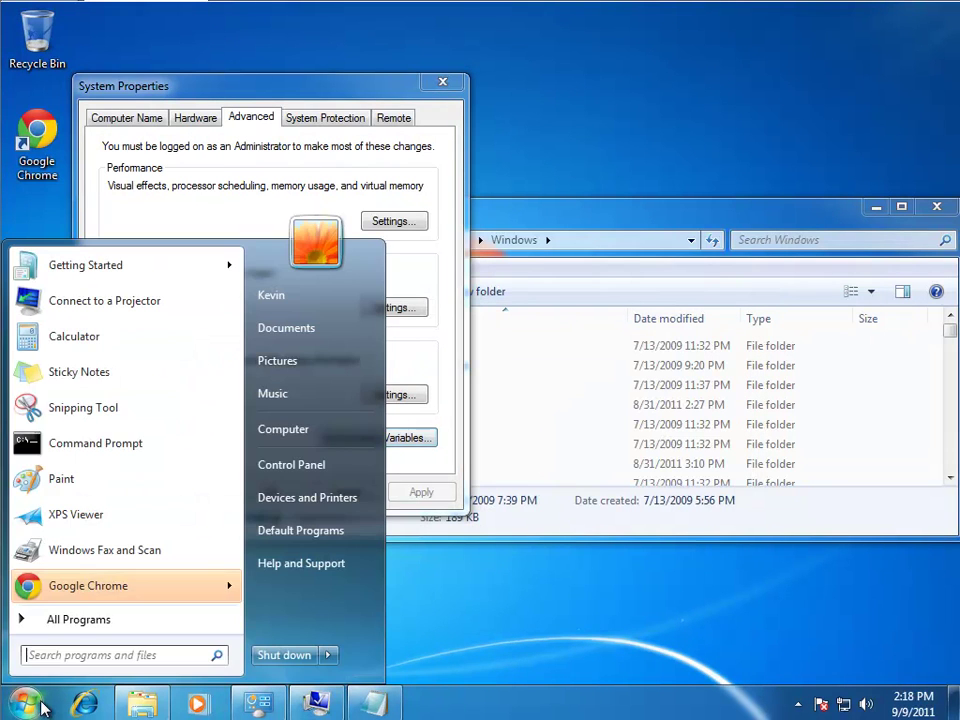
{"action": "left_click", "coordinate": [122, 448]}
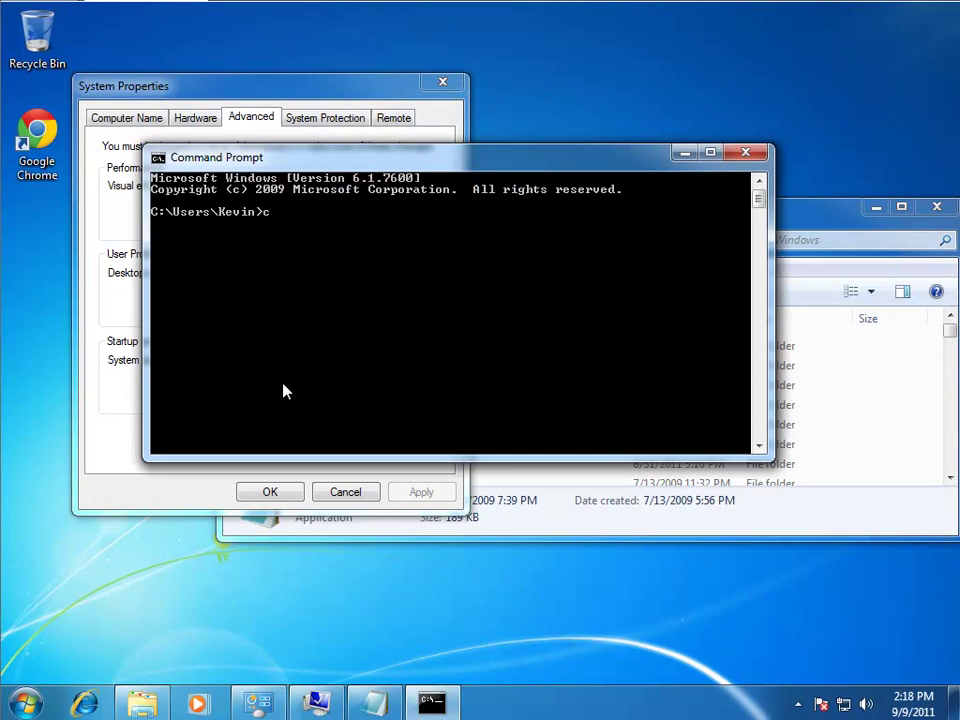
Run chrome.exe from the Command Prompt and close the launched Chrome browser window.
{"action": "type", "text": "chrome.exe"}
{"action": "key", "text": "Return"}
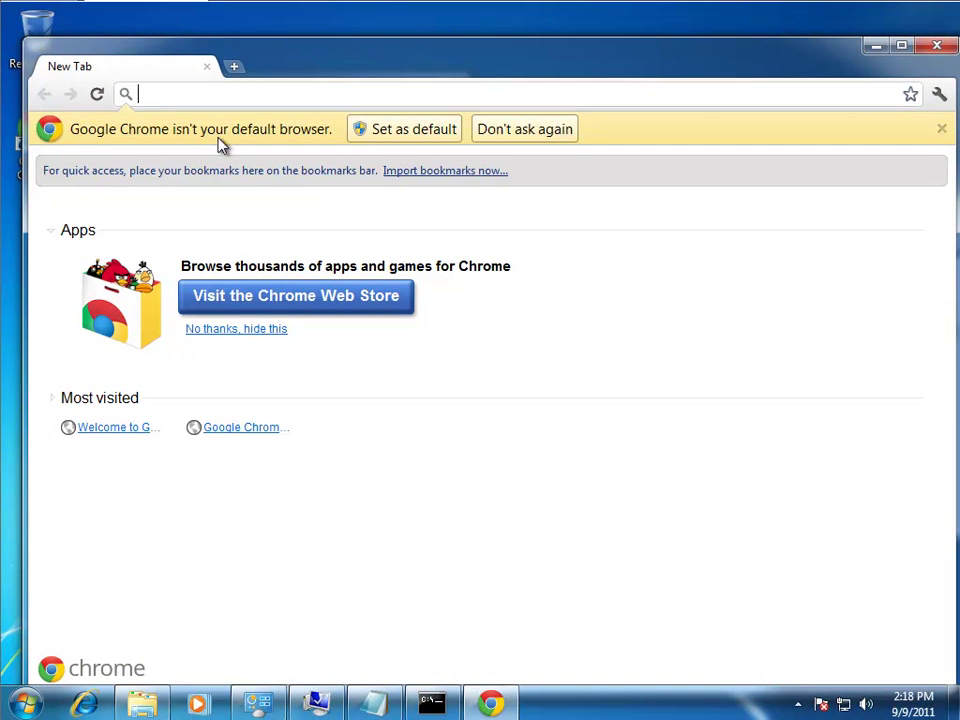
{"action": "left_click_drag", "start_coordinate": [759, 66], "coordinate": [723, 64]}
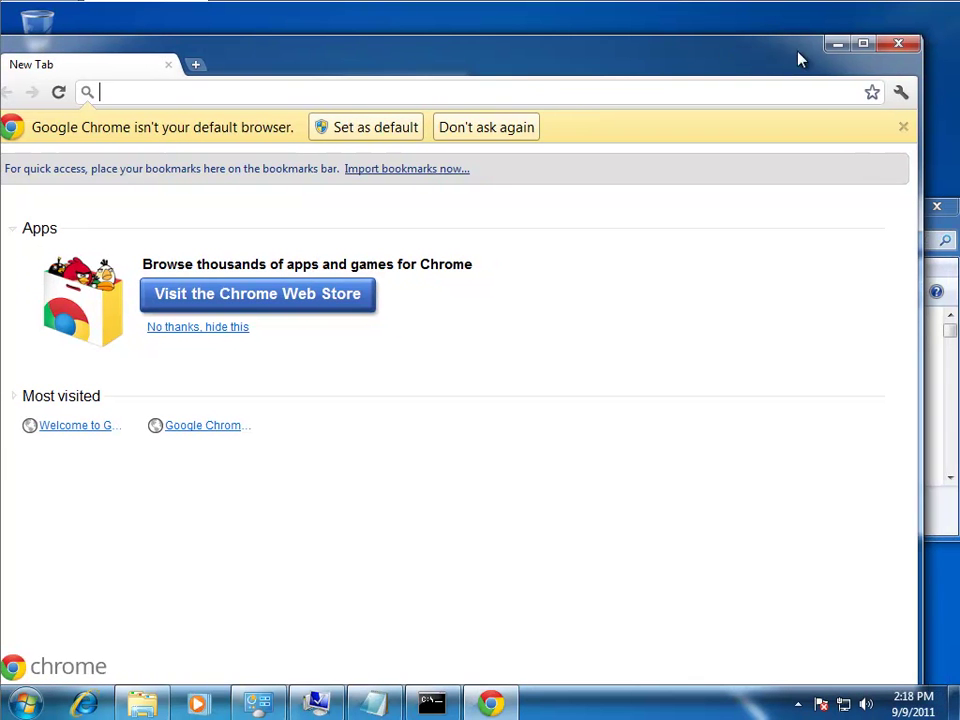
{"action": "left_click", "coordinate": [903, 50]}
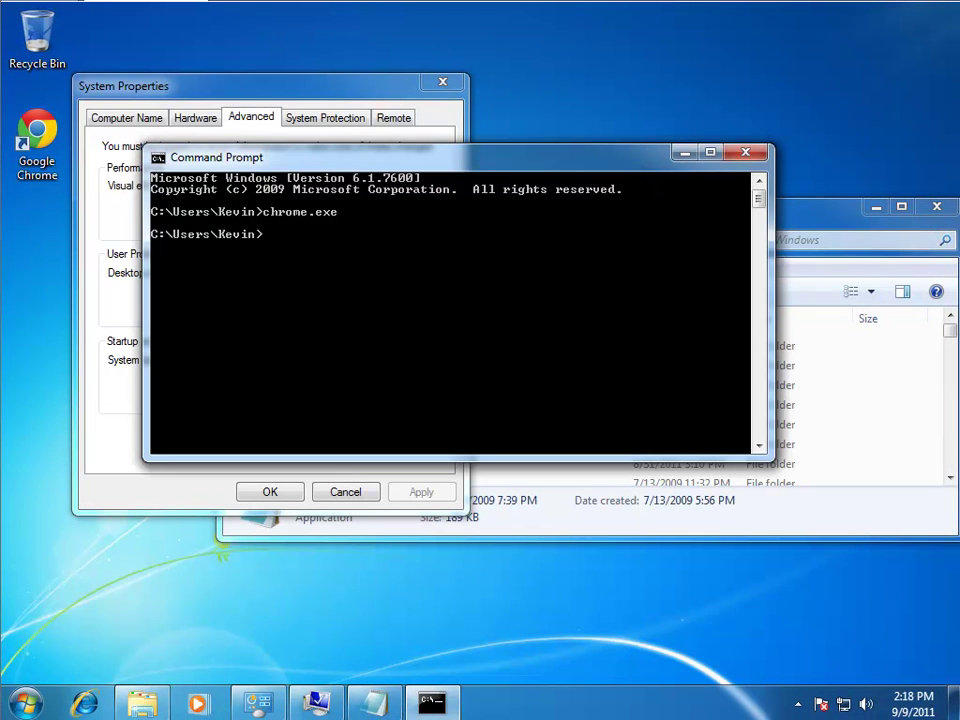
Reopen the environment variables, copy the system Path variable's full value and close its editing dialog without changes.
{"action": "left_click", "coordinate": [240, 110]}
{"action": "left_click", "coordinate": [377, 446]}
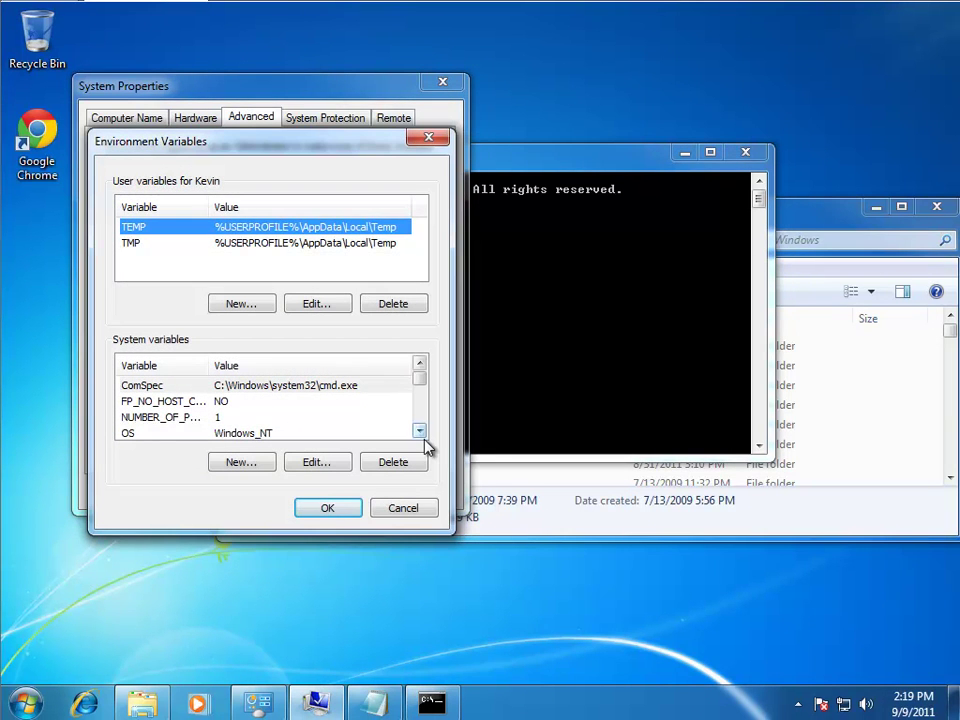
{"action": "scroll", "coordinate": [400, 436], "scroll_direction": "down", "scroll_amount": 2}
{"action": "left_click", "coordinate": [324, 402]}
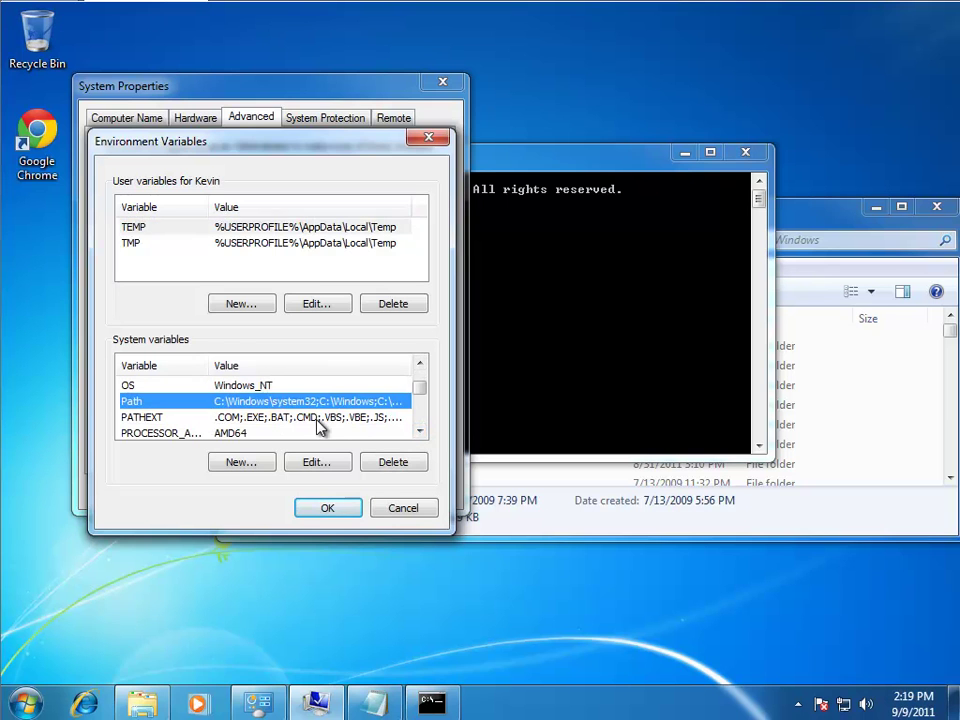
{"action": "left_click", "coordinate": [317, 461]}
{"action": "right_click", "coordinate": [287, 262]}
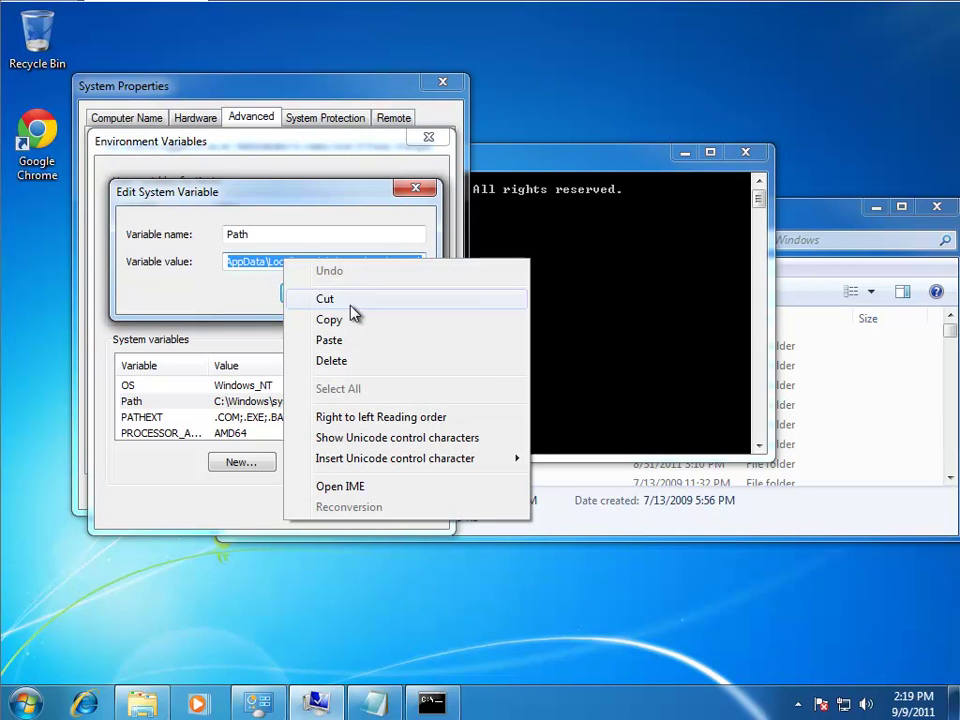
{"action": "left_click", "coordinate": [375, 320]}
{"action": "left_click", "coordinate": [415, 190]}
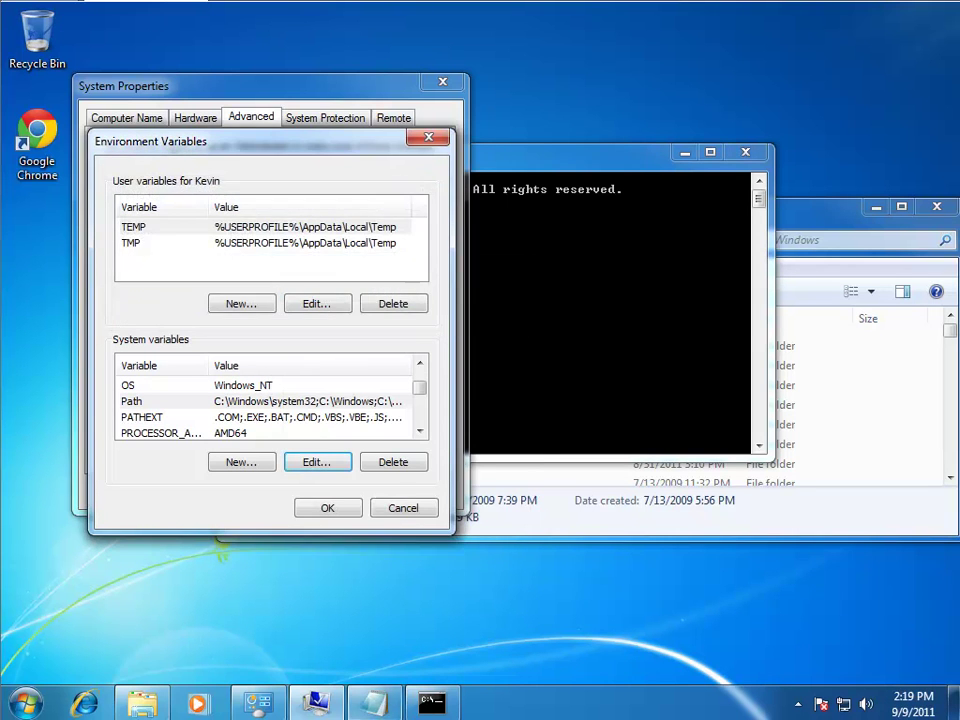
In the Notepad list, end the WindowsPowerShell\v1.0\ line with a semicolon and place the Chrome folder directly below it, without chrome.exe.
{"action": "left_click", "coordinate": [372, 703]}
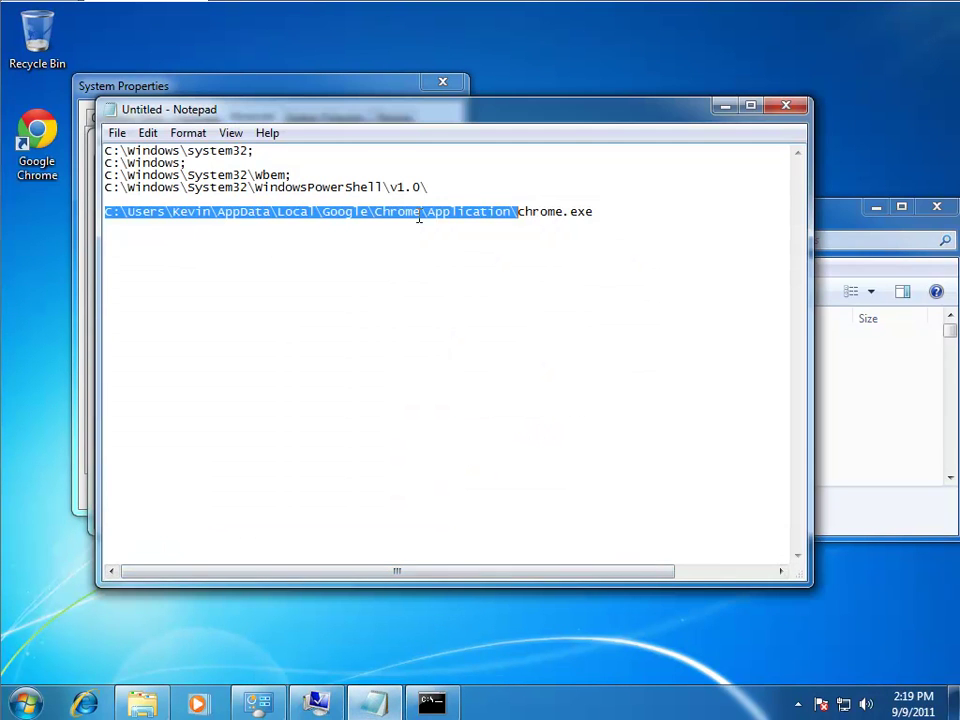
{"action": "left_click", "coordinate": [494, 199]}
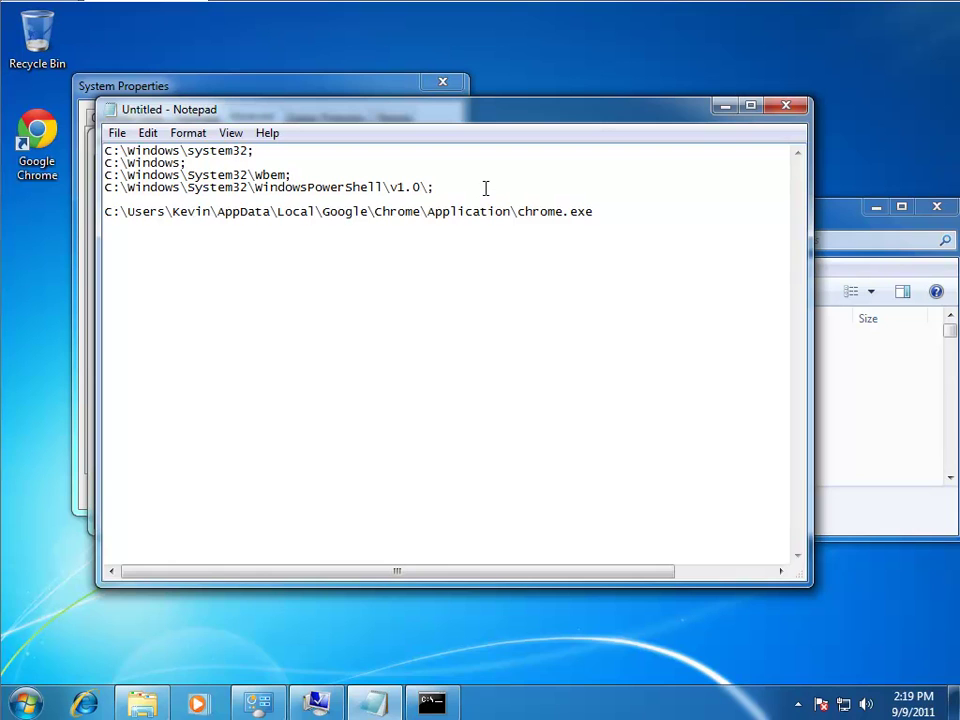
{"action": "key", "text": "Delete"}
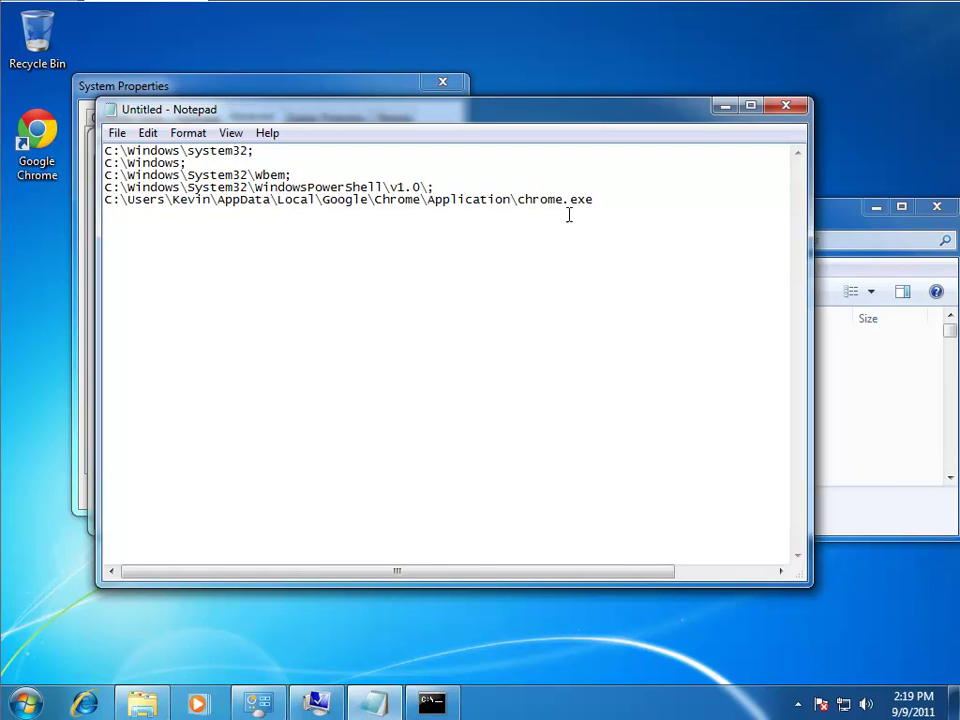
{"action": "left_click_drag", "start_coordinate": [588, 198], "coordinate": [519, 197]}
{"action": "key", "text": "Delete"}
Bring the Command Prompt window back to the front.
{"action": "left_click", "coordinate": [431, 703]}
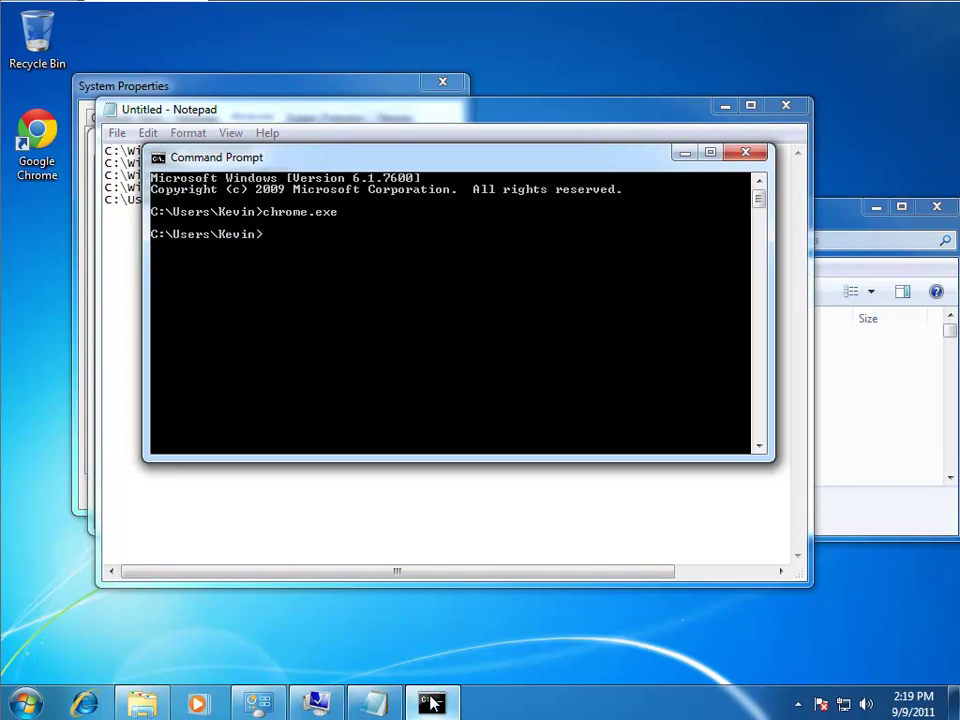